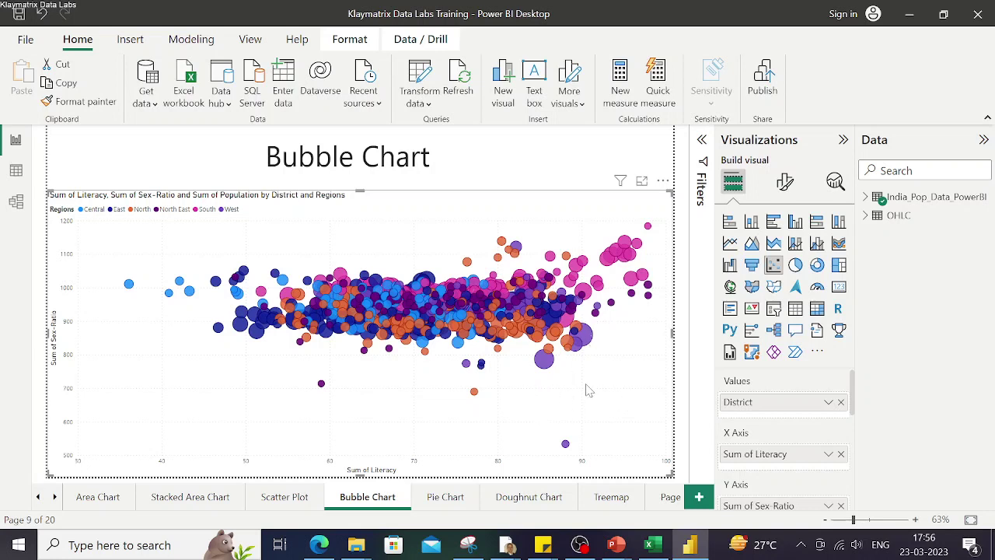
# Review the bubble chart's wells: Sum of Literacy, Sum of Sex-Ratio, Regions and Sum of Population
pyautogui.click(589, 390)
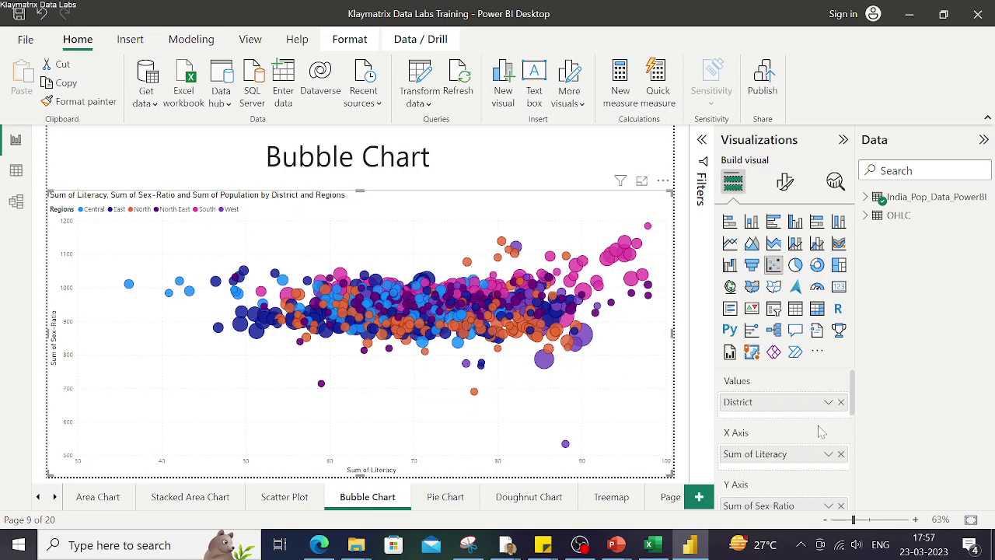
pyautogui.scroll(-2, 813, 437)
pyautogui.scroll(-2, 812, 437)
pyautogui.scroll(-1, 812, 439)
pyautogui.scroll(2, 813, 438)
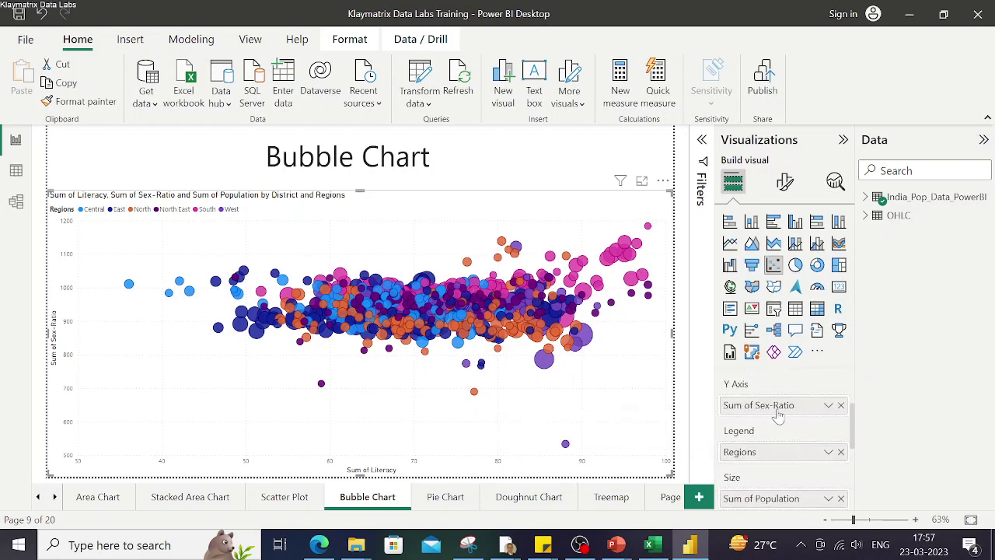
pyautogui.scroll(1, 780, 417)
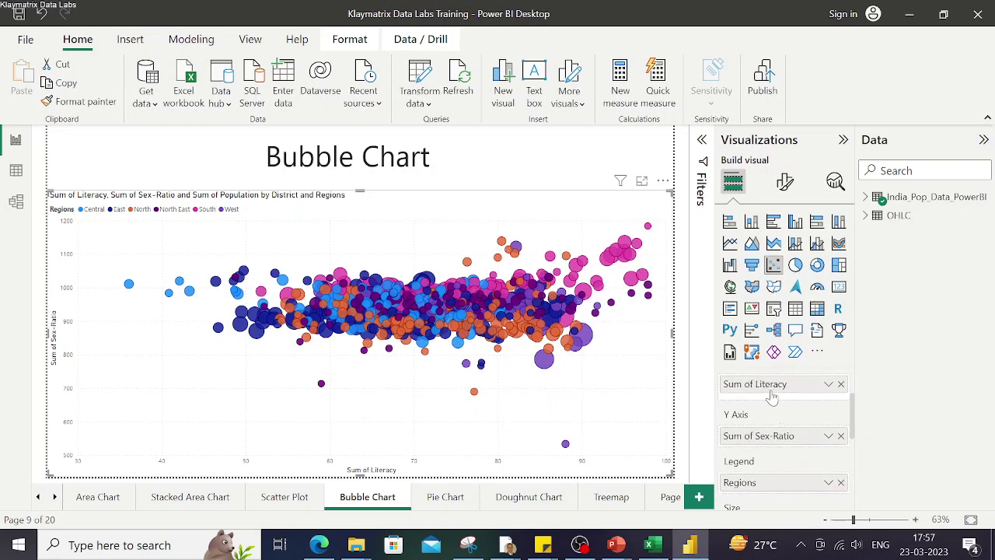
pyautogui.scroll(-2, 766, 445)
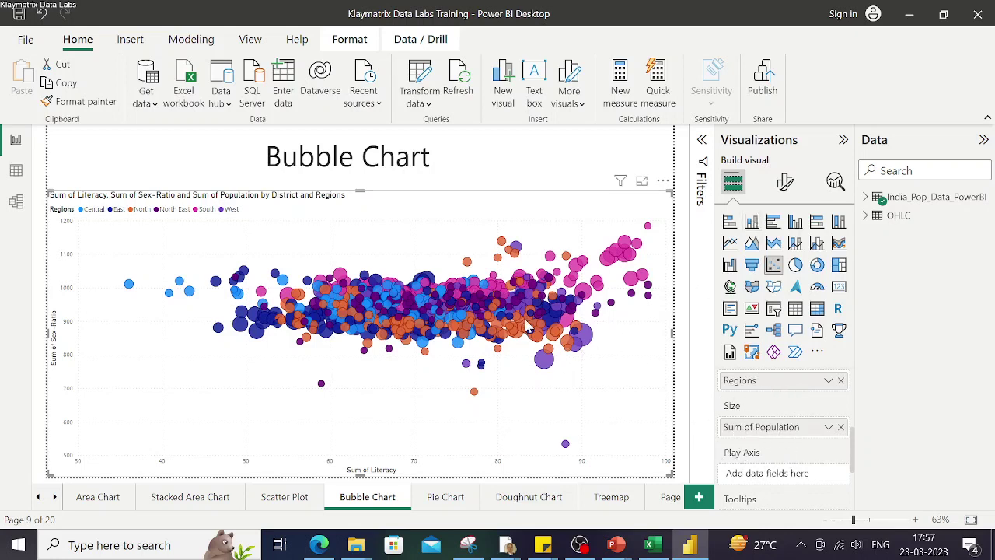
# Try square bubble markers, then set the marker shape back to circle
pyautogui.click(783, 189)
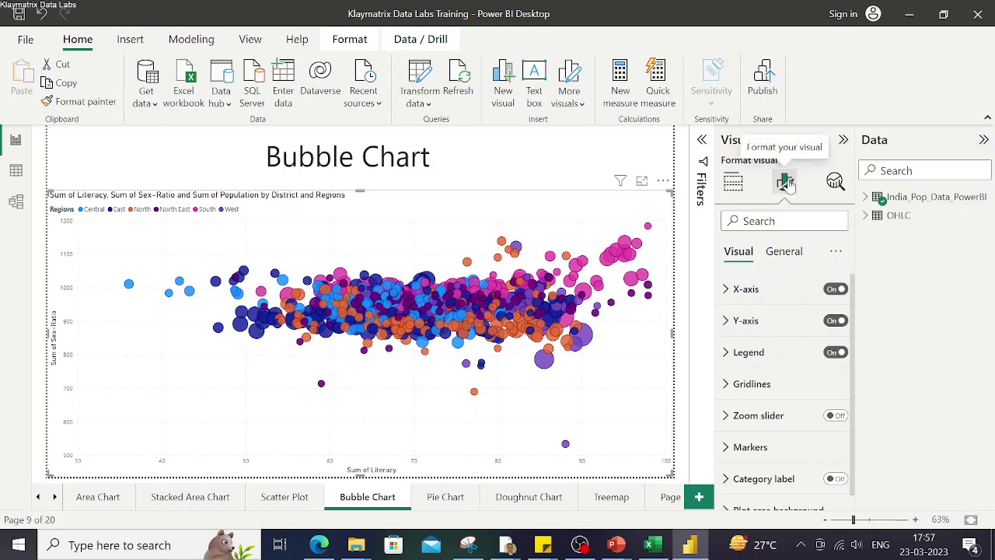
pyautogui.scroll(-1, 734, 370)
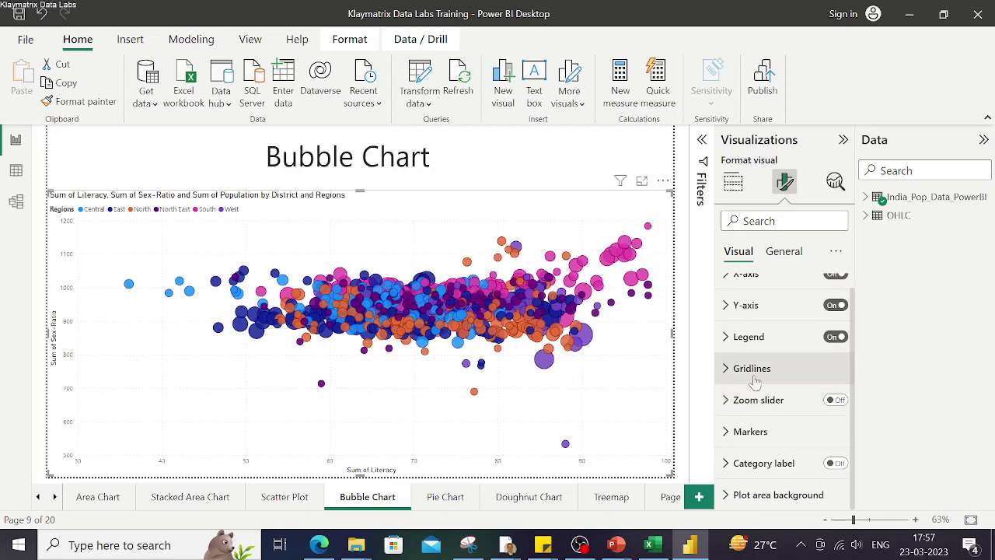
pyautogui.click(727, 433)
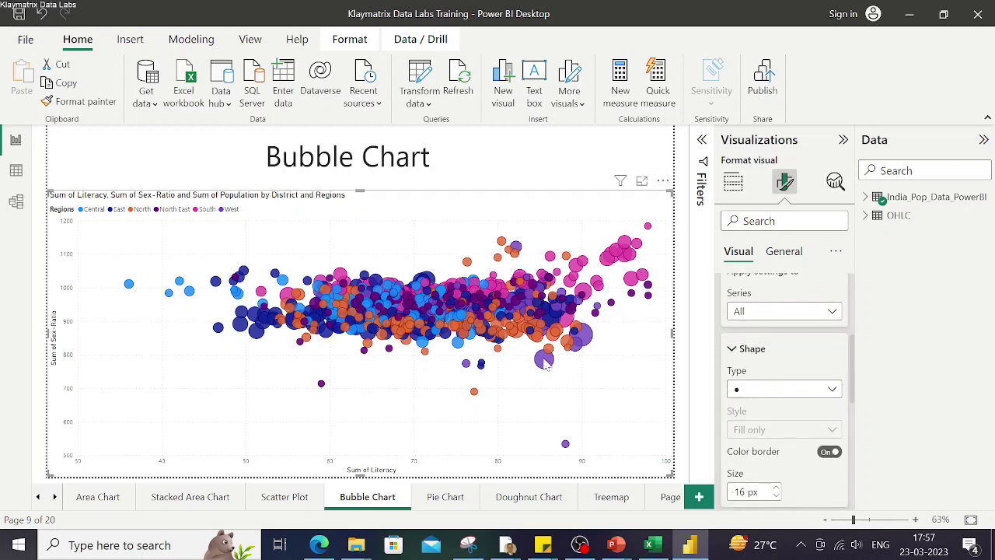
pyautogui.click(754, 389)
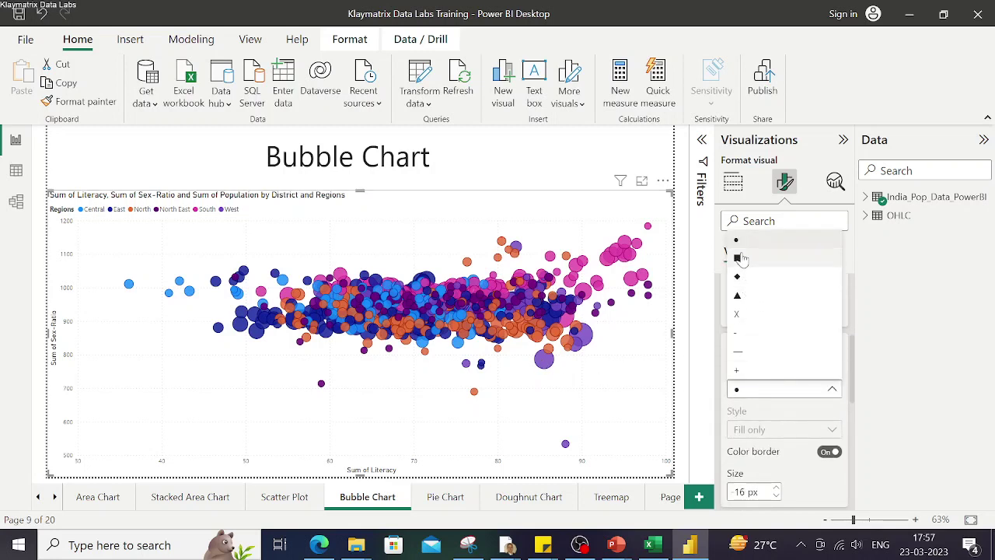
pyautogui.press('Escape')
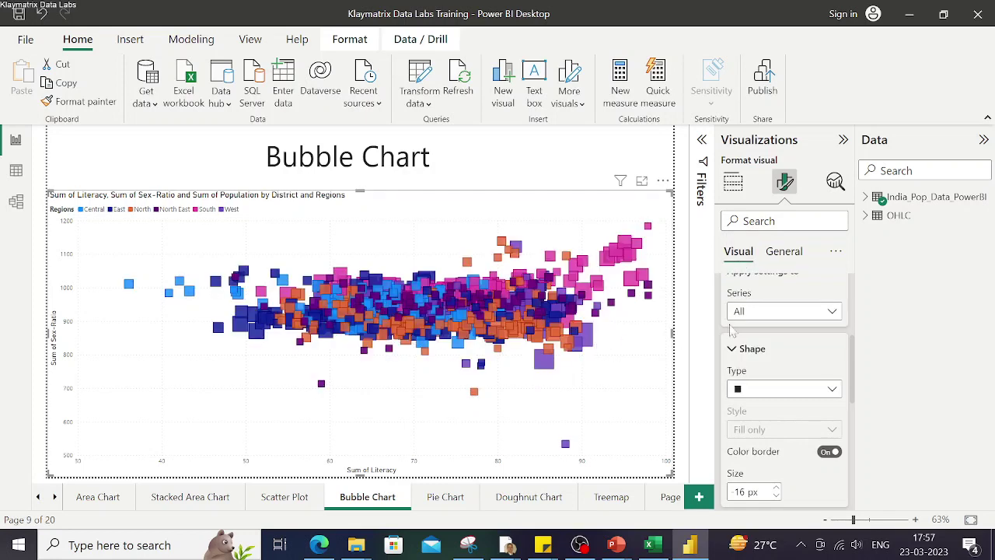
pyautogui.click(760, 389)
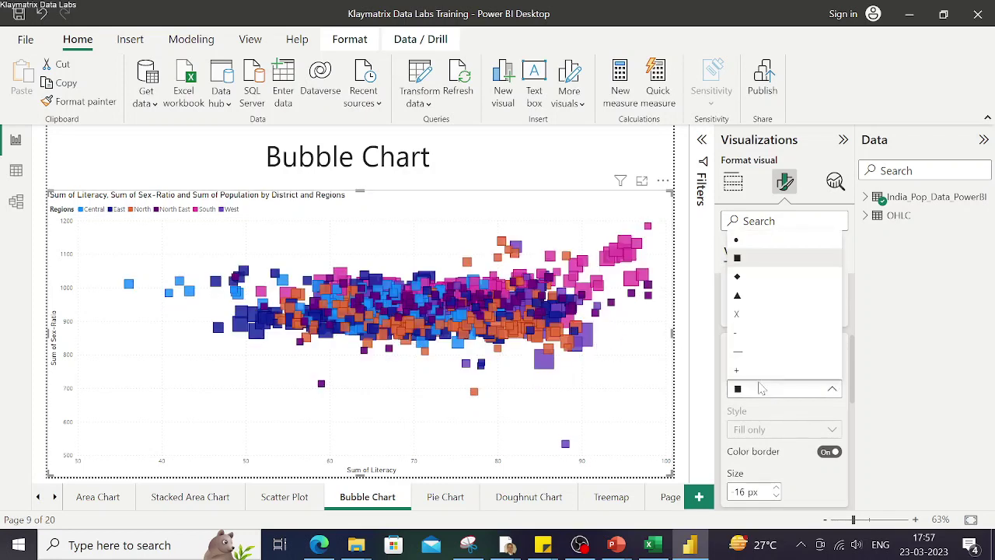
pyautogui.click(751, 243)
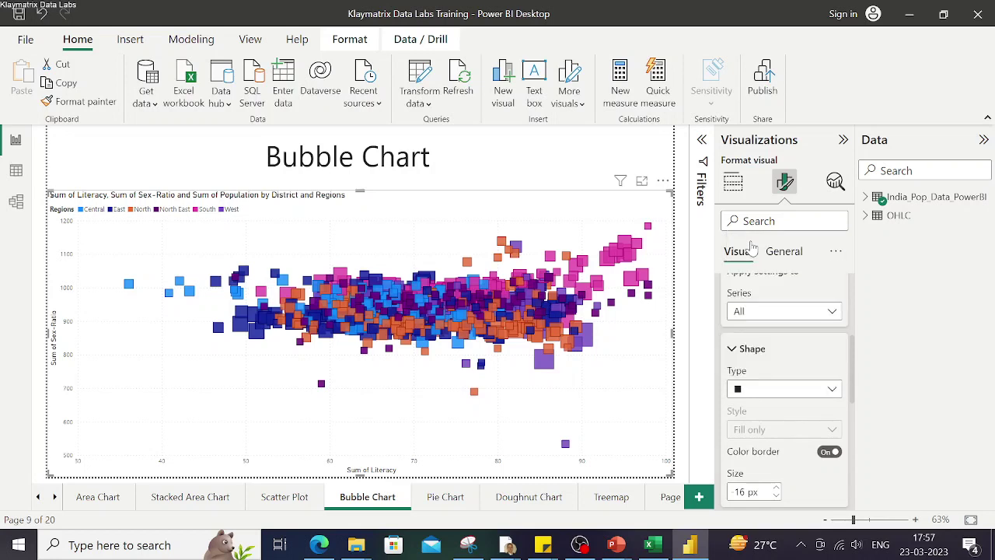
# Set the marker size to -18 px, keeping the bubbles' colour border switched on
pyautogui.scroll(-1, 781, 429)
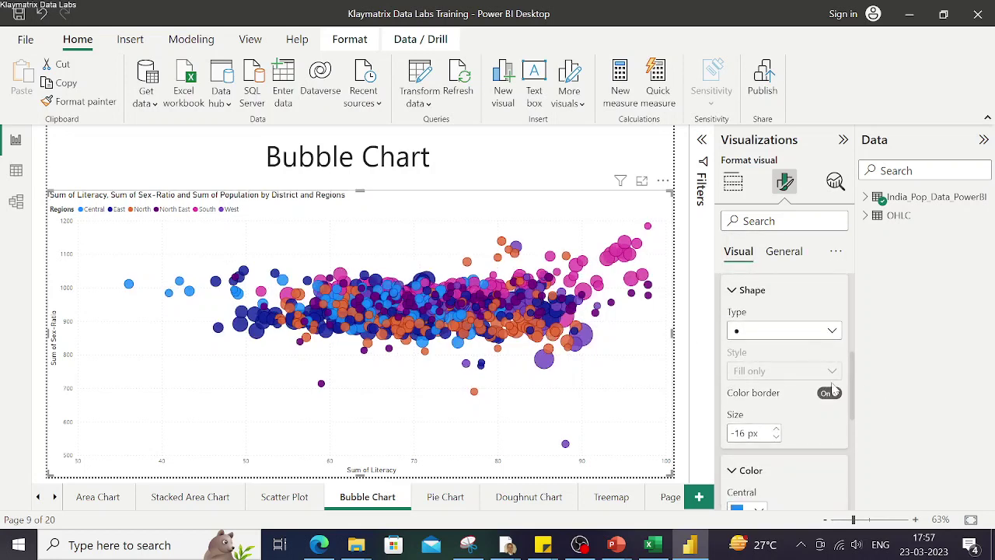
pyautogui.click(829, 396)
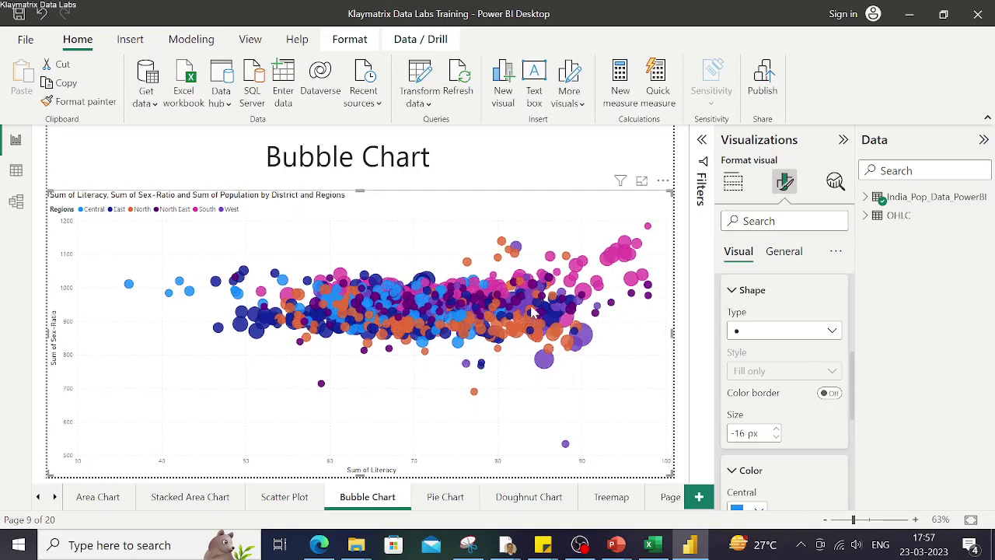
pyautogui.click(829, 395)
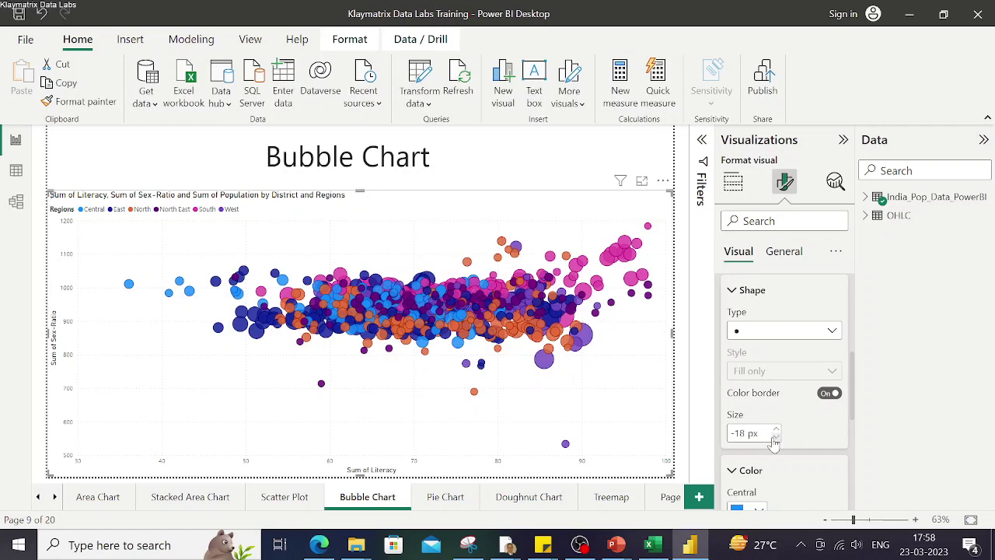
pyautogui.click(776, 442)
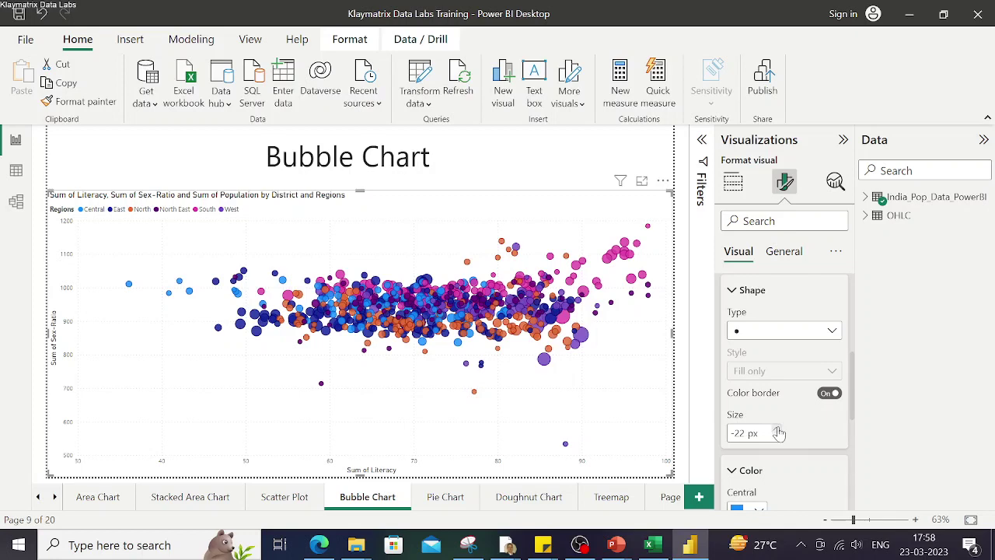
pyautogui.scroll(-3, 777, 432)
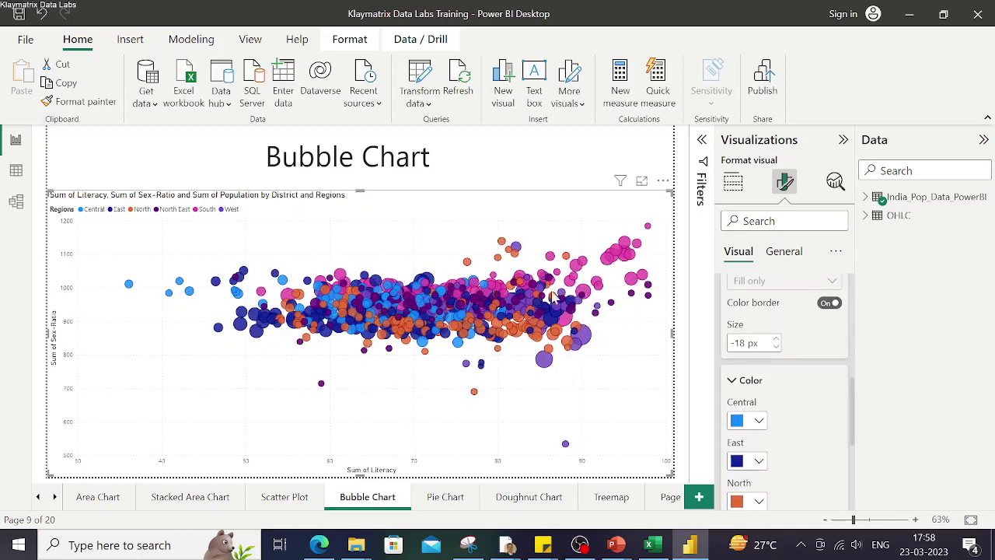
# Colour the Central region's bubbles black and leave category labels turned off
pyautogui.click(759, 421)
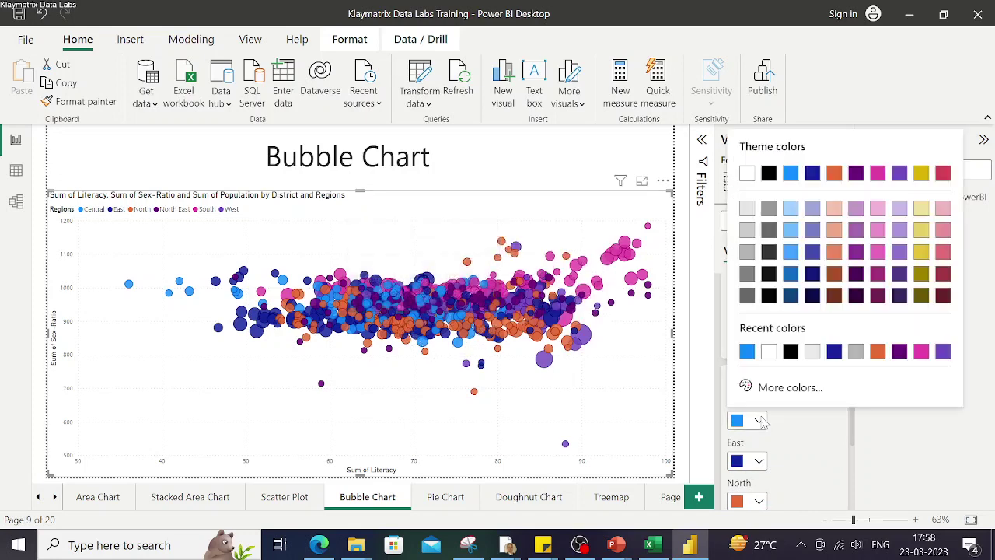
pyautogui.click(790, 352)
pyautogui.scroll(-5, 805, 455)
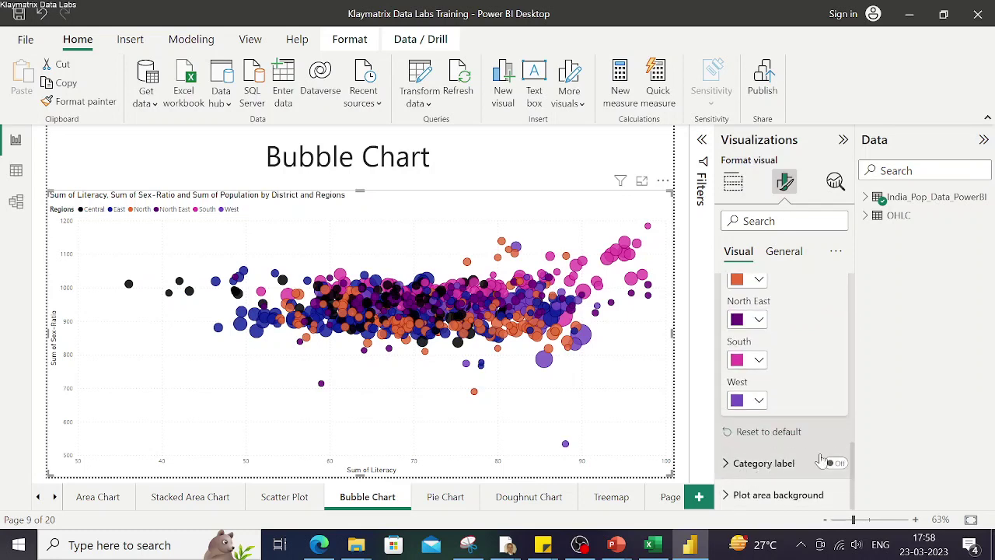
pyautogui.click(838, 464)
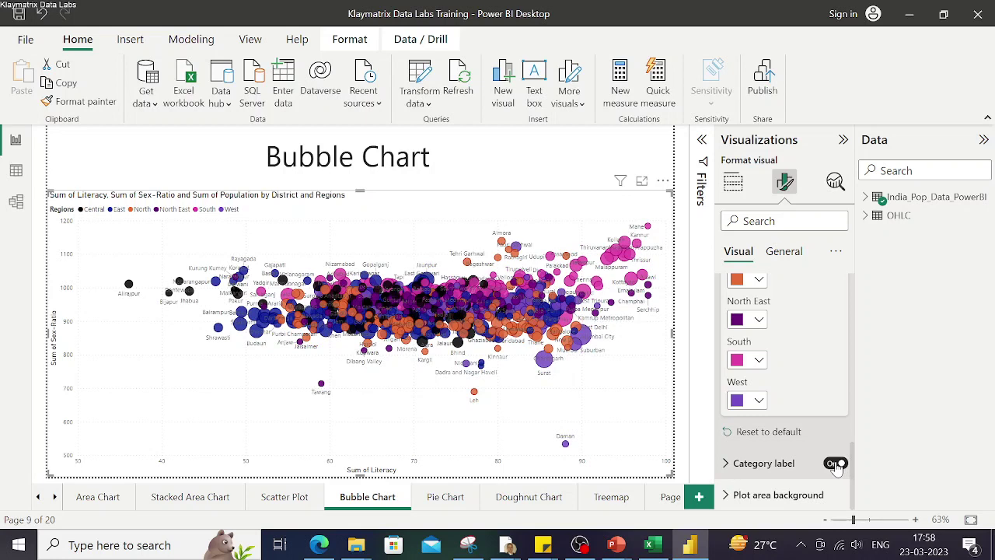
pyautogui.click(836, 464)
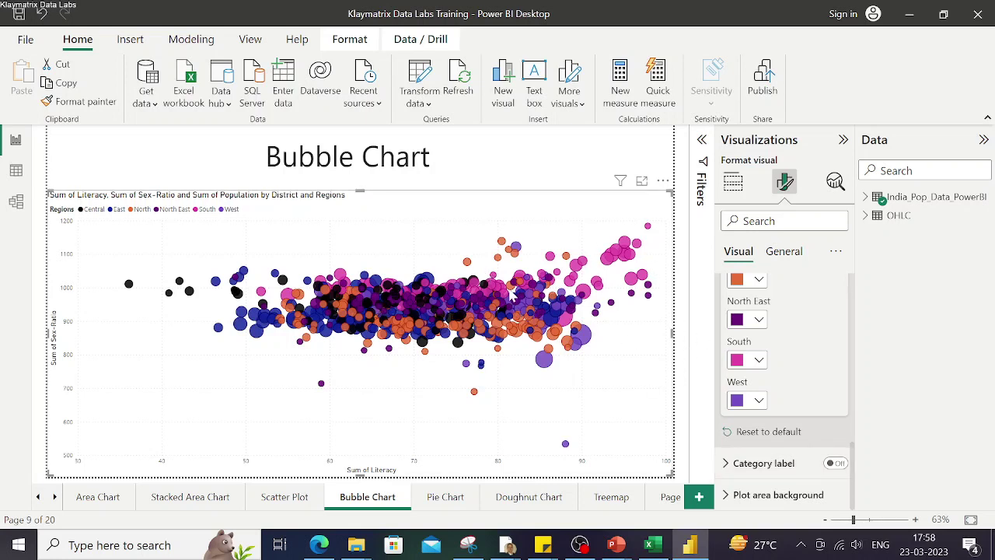
pyautogui.moveTo(513, 295)
# Go to the Shape Map page and select its Sum of Population by State map
pyautogui.click(54, 498)
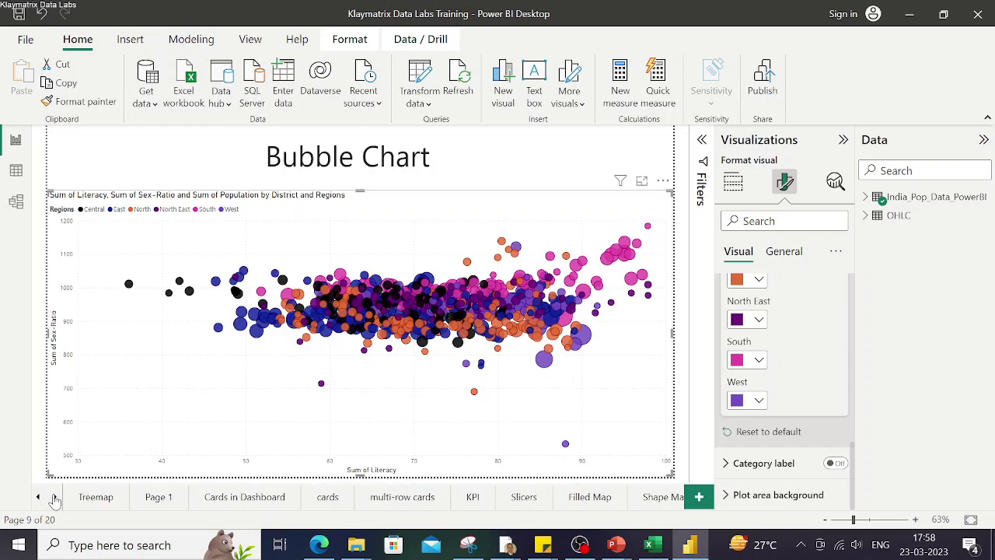
pyautogui.click(55, 498)
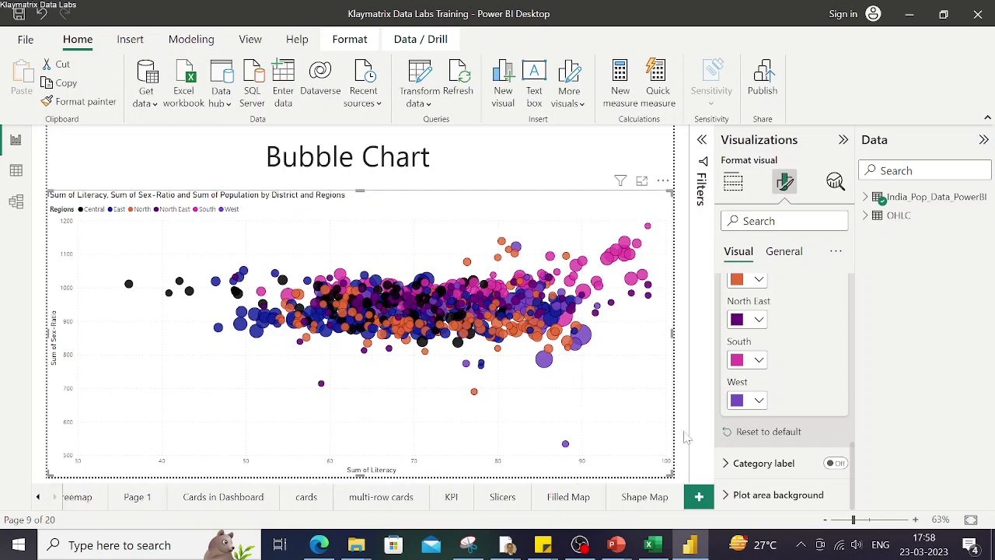
pyautogui.click(644, 498)
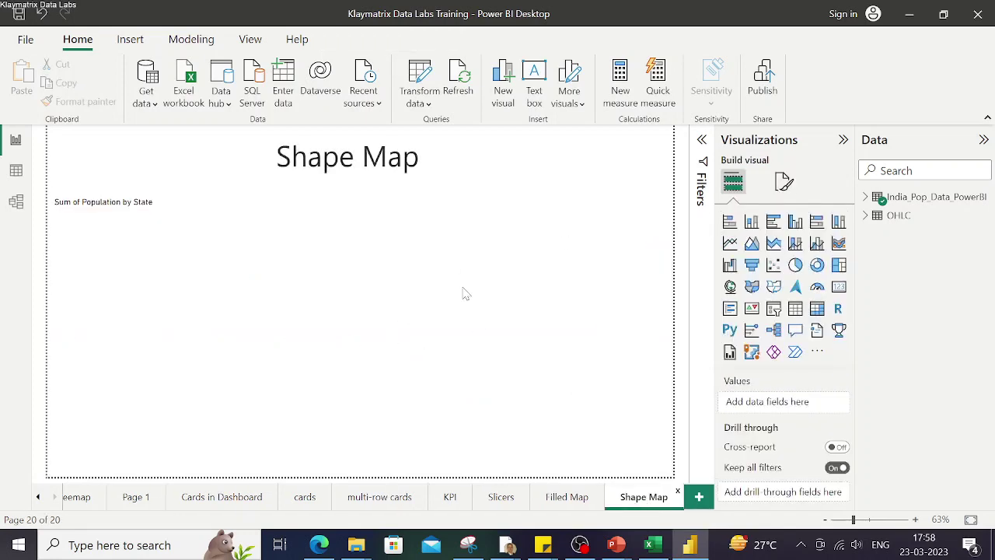
pyautogui.click(480, 361)
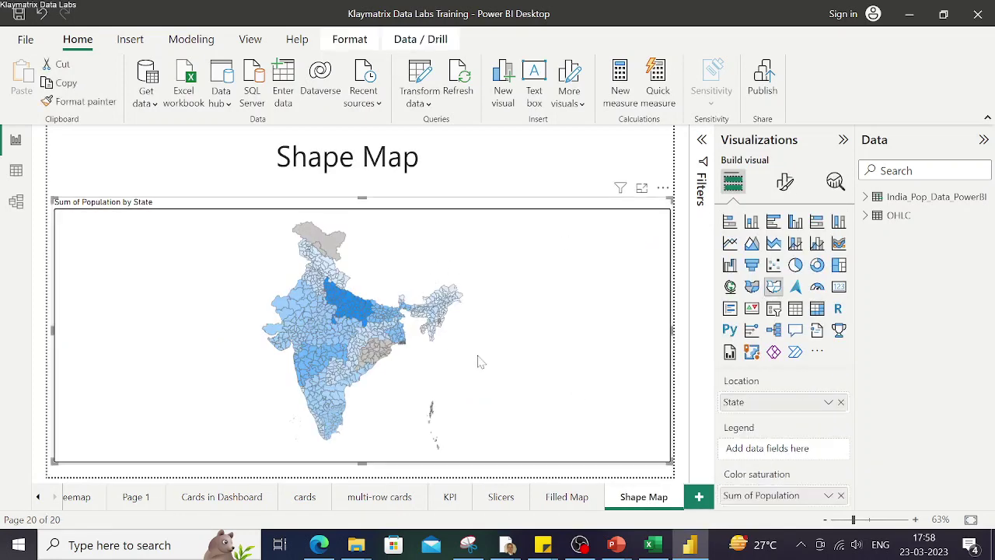
pyautogui.click(544, 360)
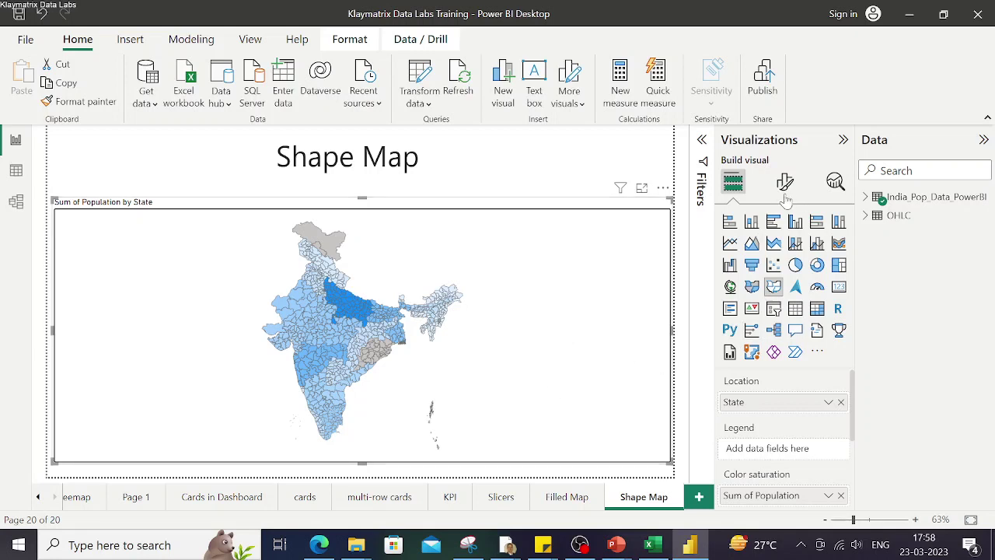
pyautogui.click(626, 346)
pyautogui.click(585, 383)
# In Map settings, keep Custom map as the map type and Mercator as the projection
pyautogui.click(585, 384)
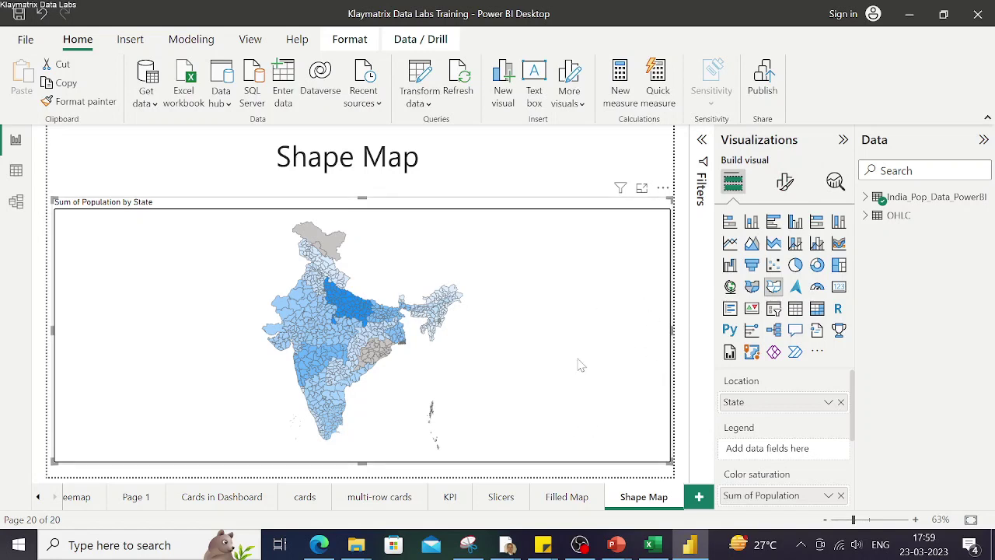
pyautogui.click(785, 183)
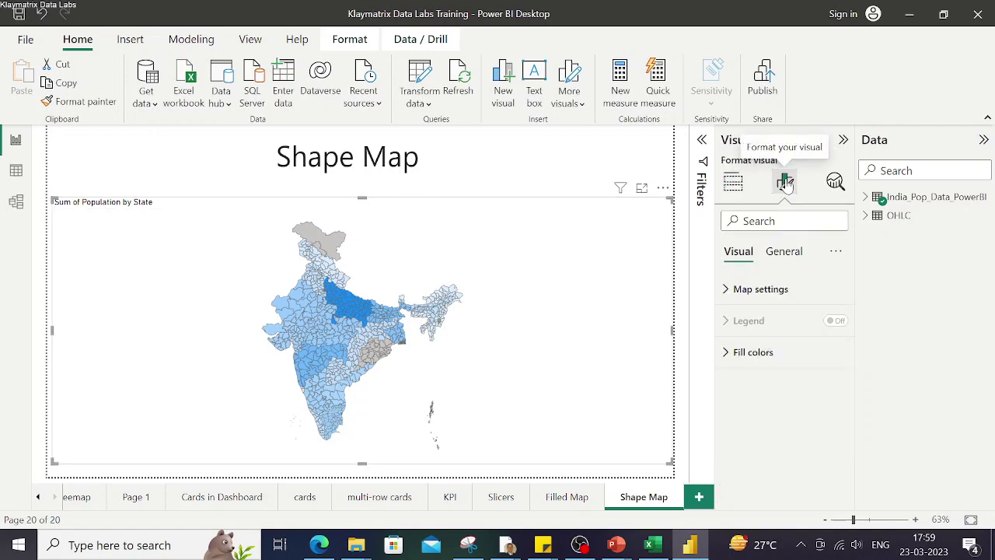
pyautogui.click(738, 296)
pyautogui.click(826, 370)
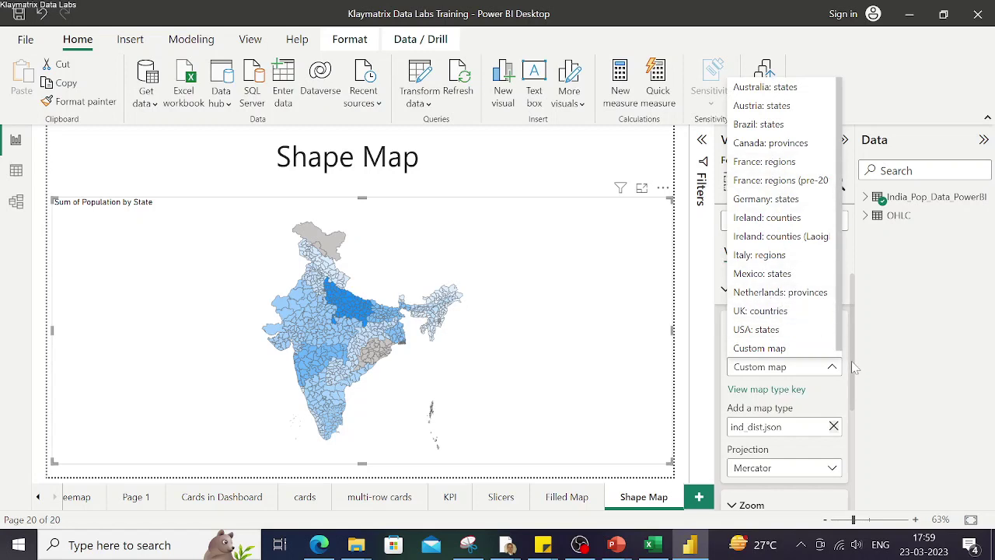
pyautogui.click(855, 371)
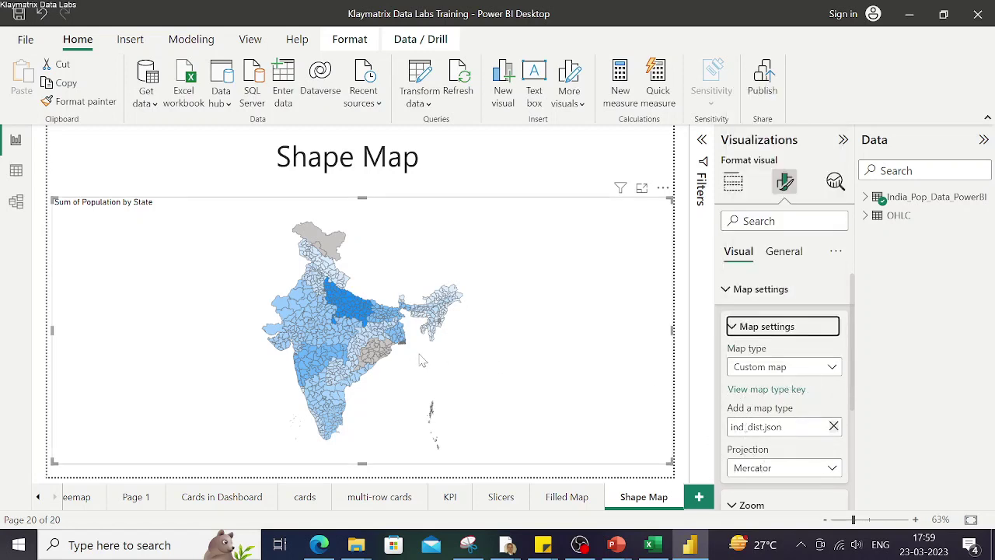
pyautogui.scroll(-2, 766, 420)
pyautogui.scroll(-1, 774, 325)
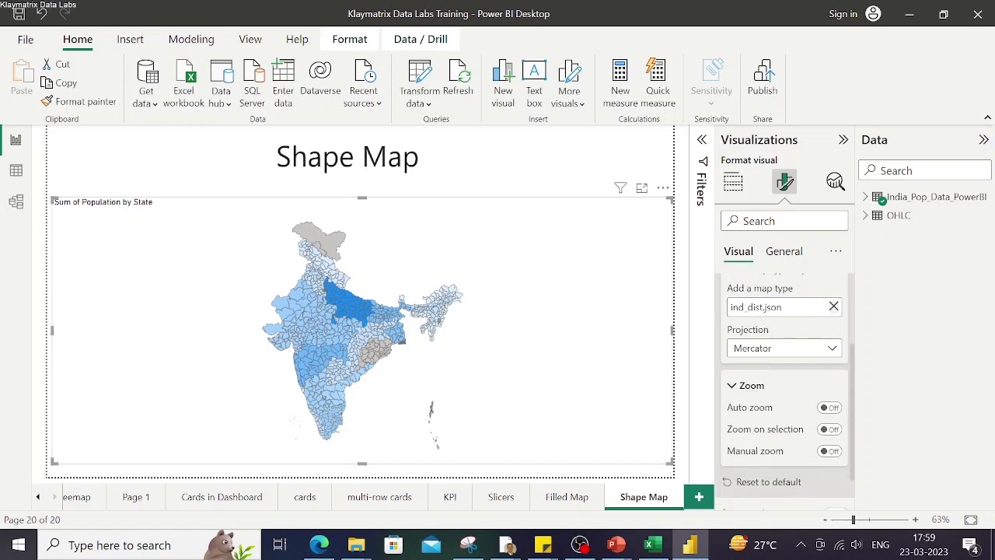
pyautogui.click(832, 348)
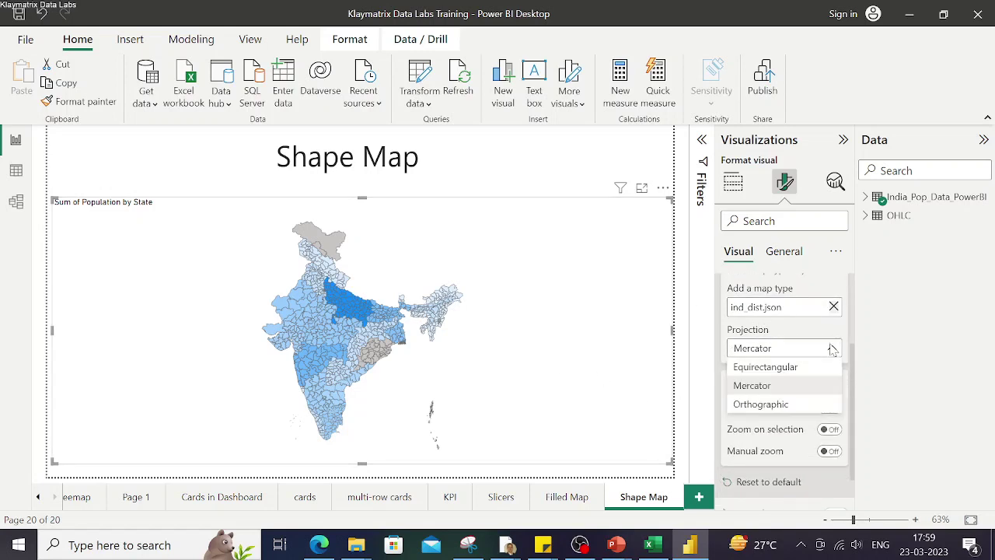
pyautogui.click(832, 348)
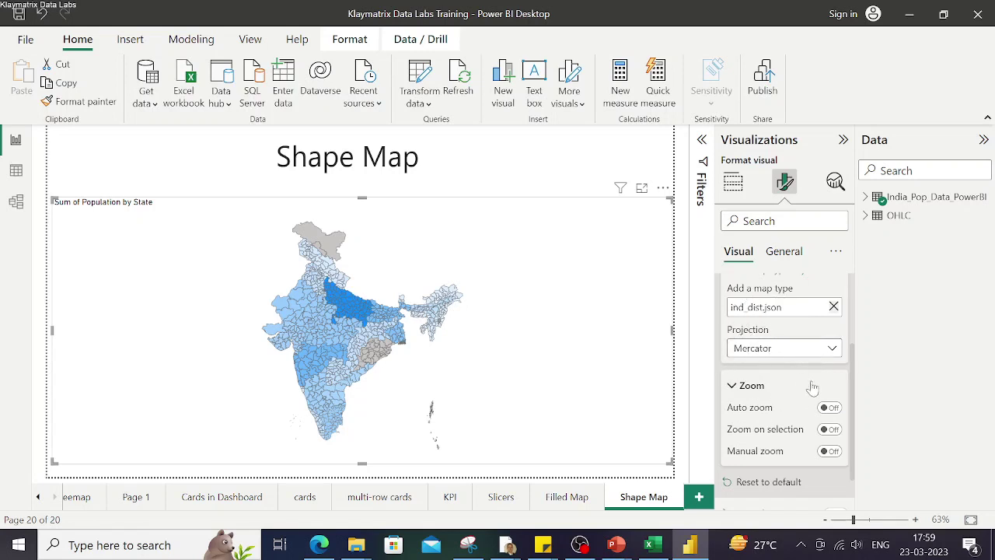
# Expand Fill colors, then view the State and Sum of Population field wells
pyautogui.scroll(-1, 782, 408)
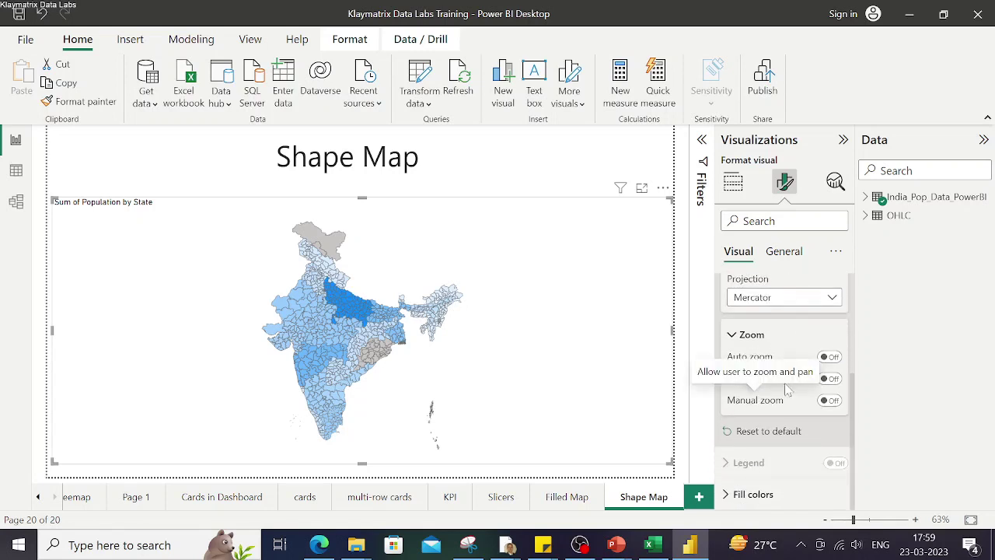
pyautogui.click(726, 496)
pyautogui.scroll(-5, 780, 446)
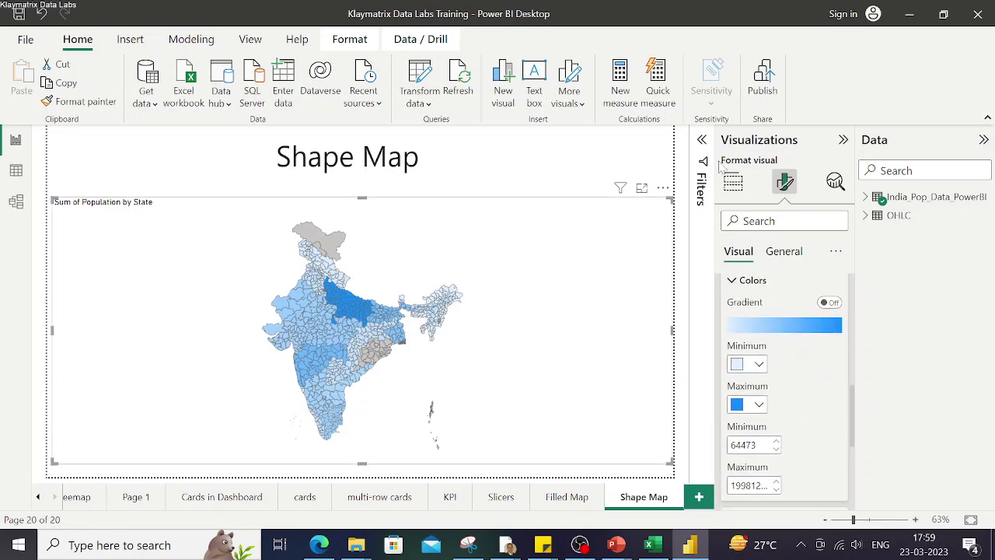
pyautogui.click(733, 181)
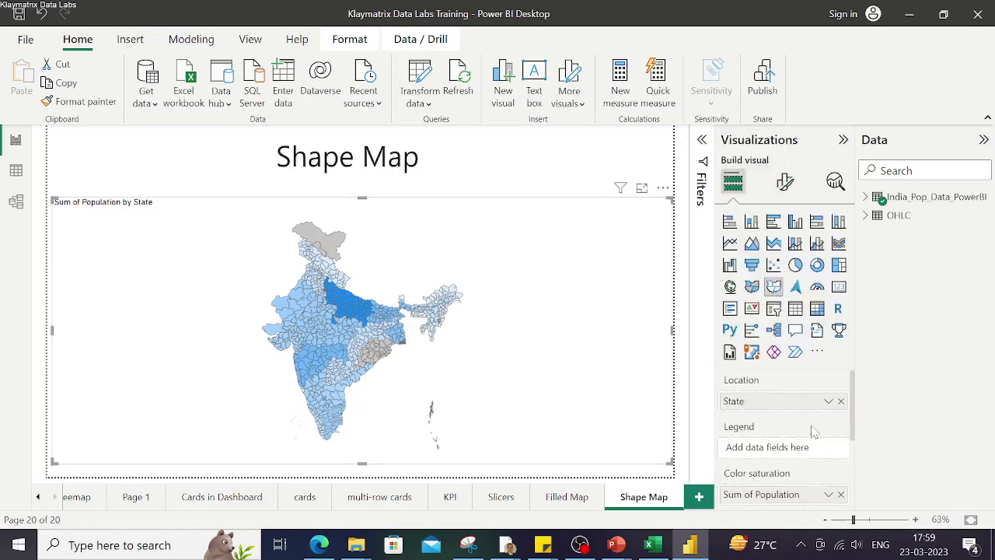
pyautogui.scroll(-3, 813, 432)
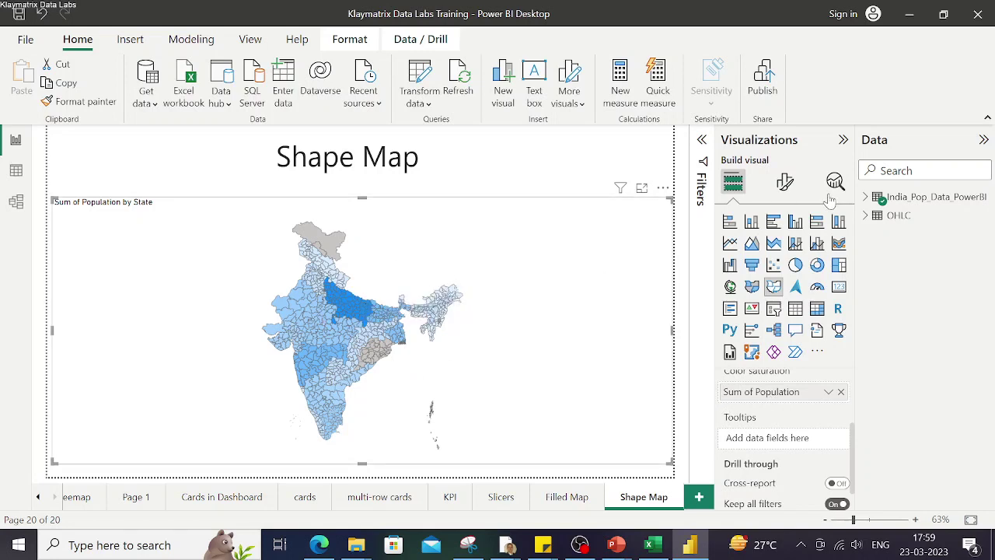
# Set the Fill colors minimum to light green #DEFFE0 and maximum to red #D64550
pyautogui.click(786, 182)
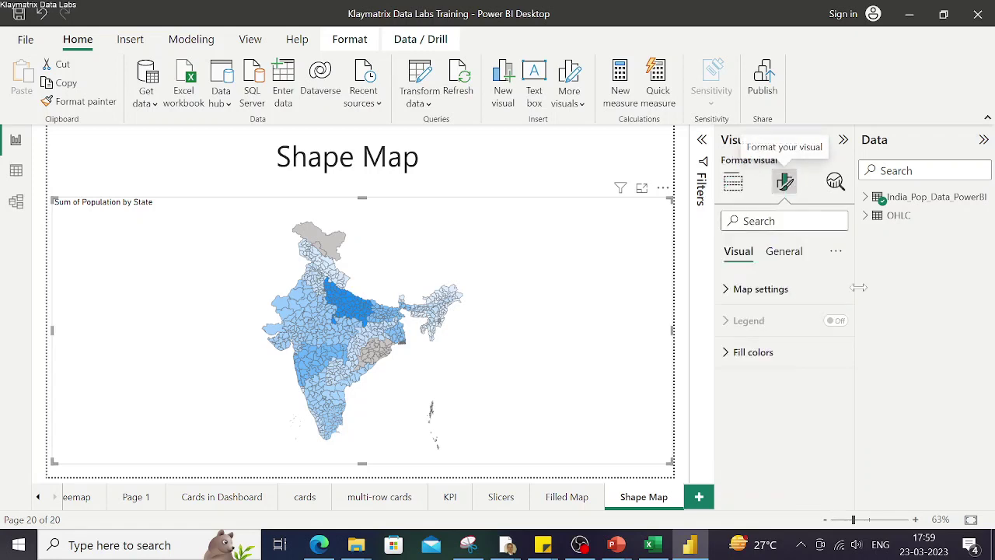
pyautogui.click(744, 364)
pyautogui.scroll(-2, 809, 445)
pyautogui.click(758, 374)
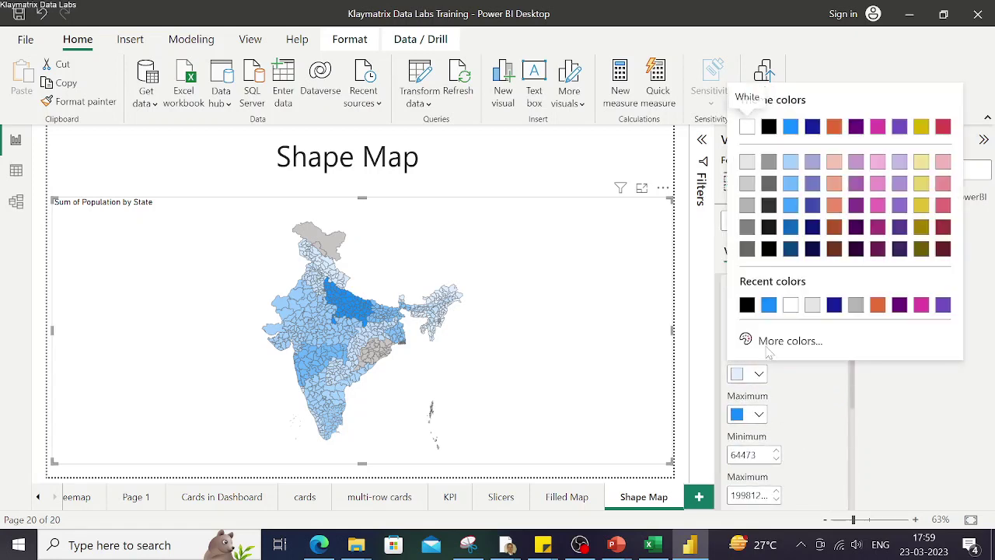
pyautogui.click(784, 342)
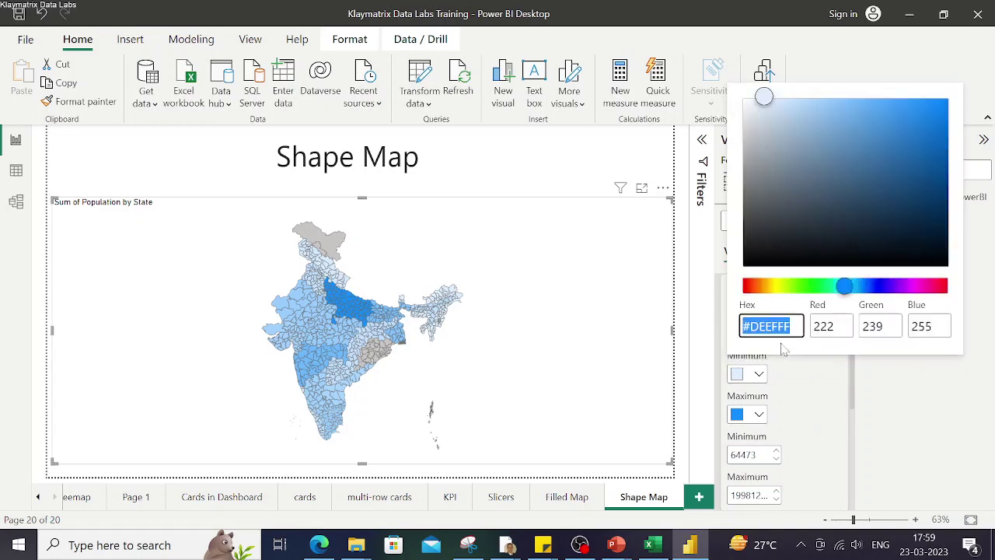
pyautogui.click(814, 290)
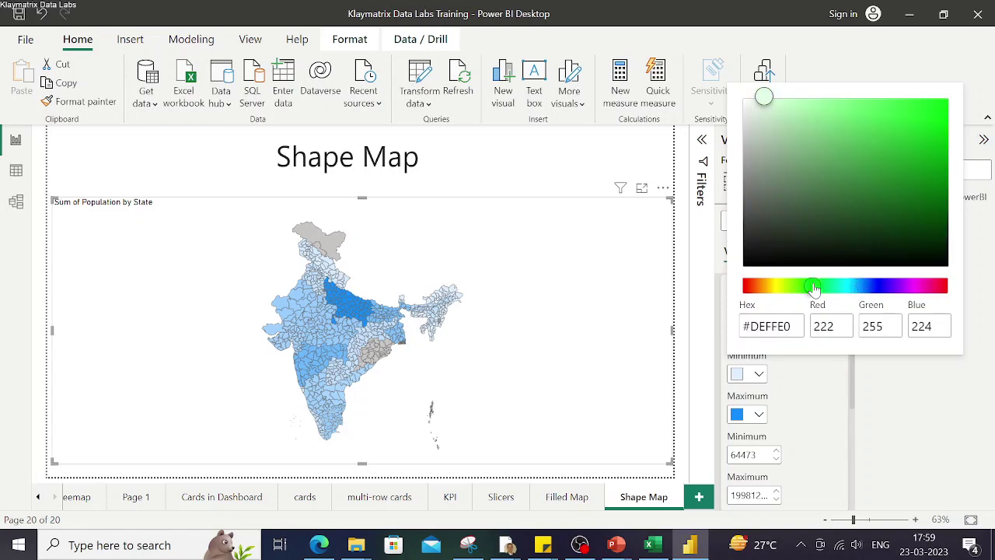
pyautogui.click(763, 417)
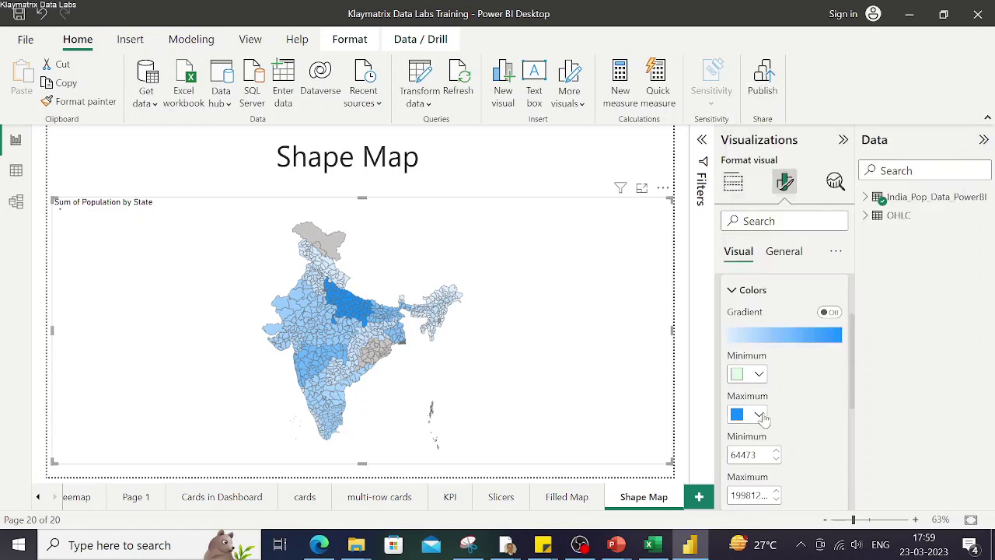
pyautogui.click(760, 415)
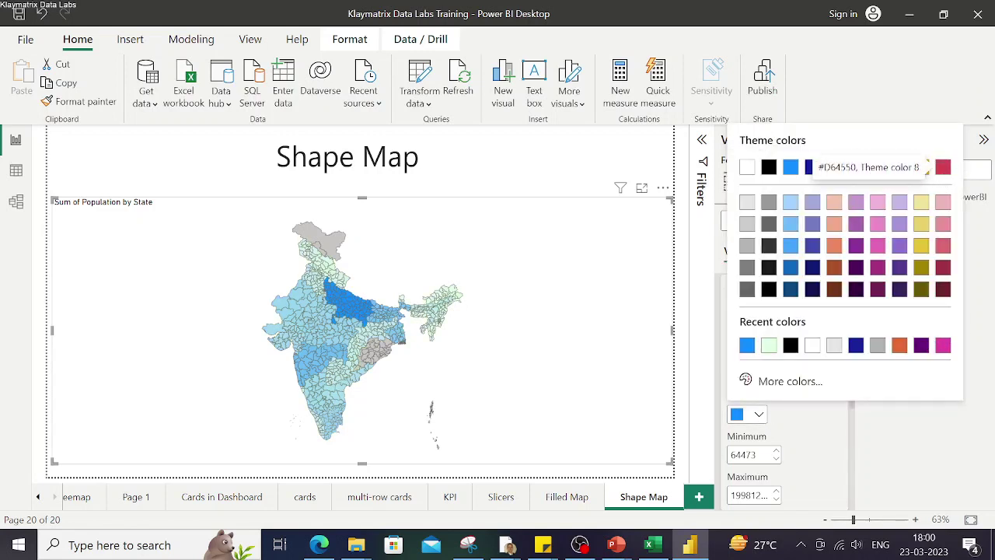
pyautogui.click(930, 165)
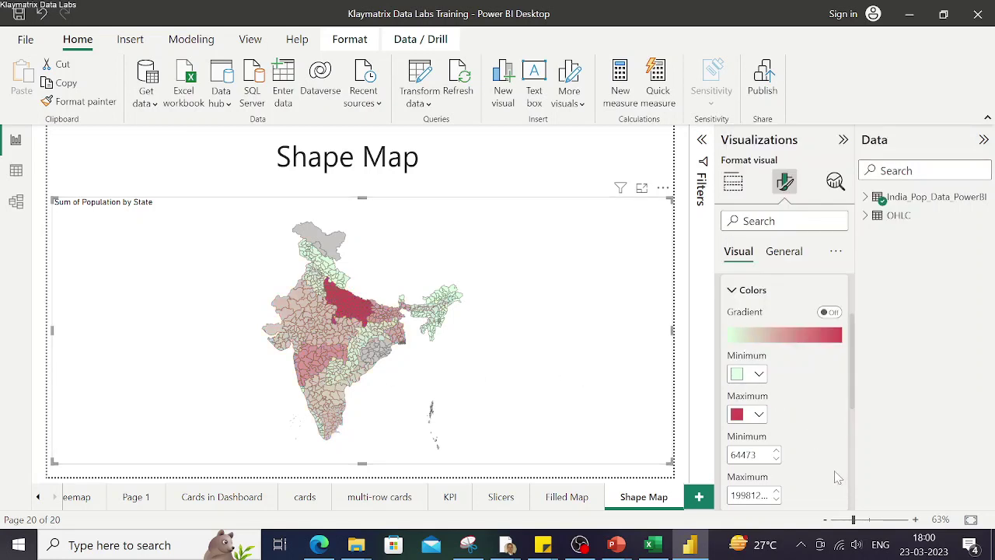
# Find the Blank areas settings and switch blank areas on for the shape map
pyautogui.scroll(-3, 816, 476)
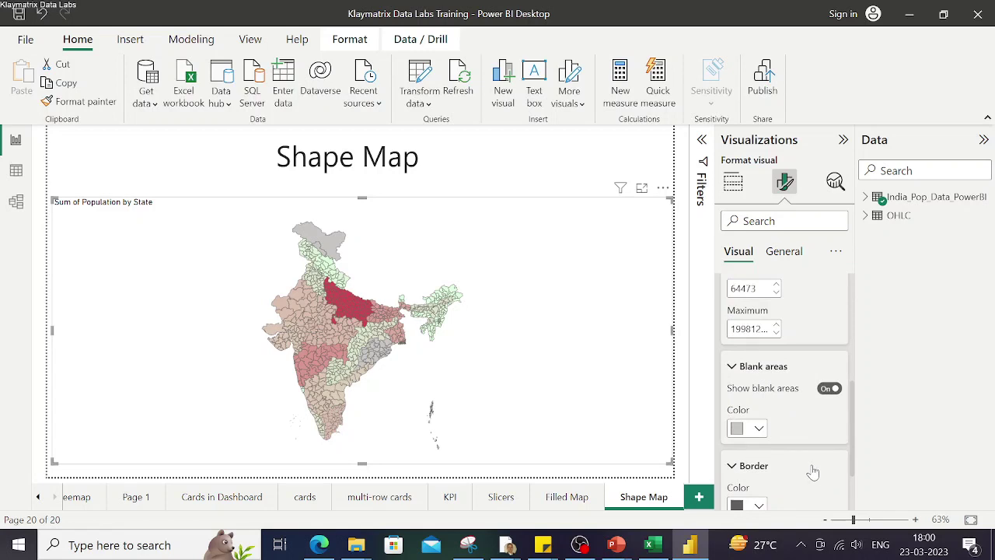
pyautogui.scroll(2, 823, 324)
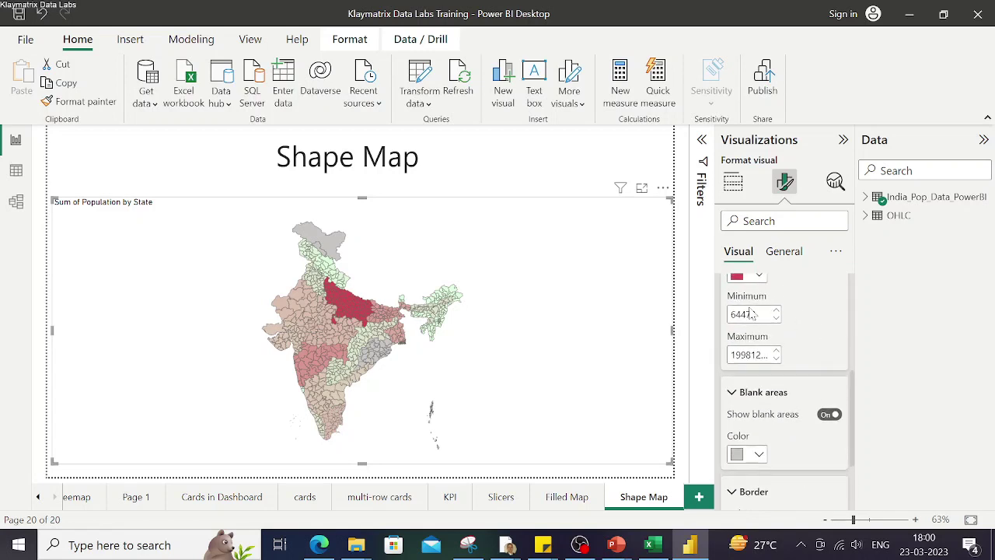
pyautogui.click(748, 354)
pyautogui.scroll(1, 798, 290)
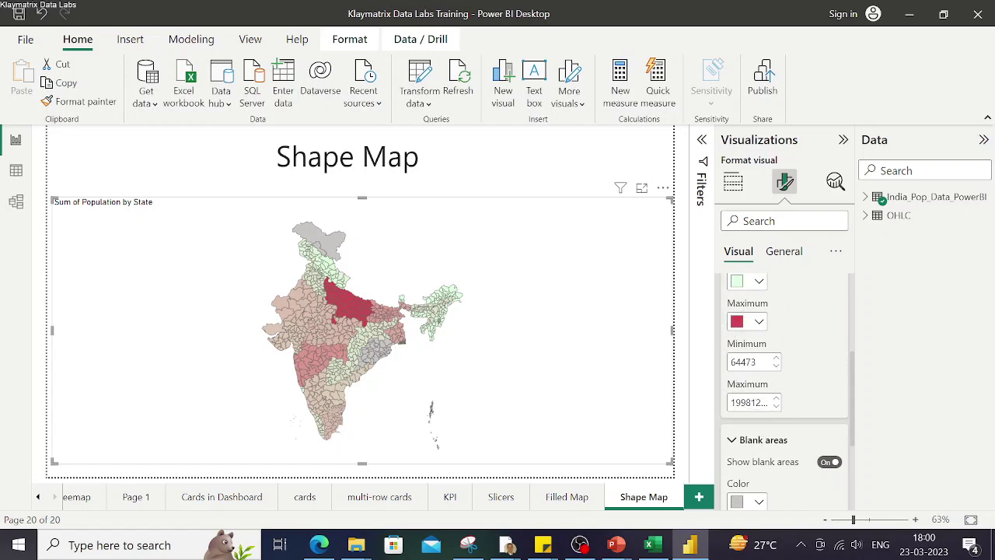
pyautogui.click(751, 402)
pyautogui.click(753, 362)
pyautogui.click(760, 401)
pyautogui.click(757, 363)
pyautogui.click(758, 362)
pyautogui.click(758, 362)
pyautogui.click(760, 401)
pyautogui.scroll(-4, 802, 400)
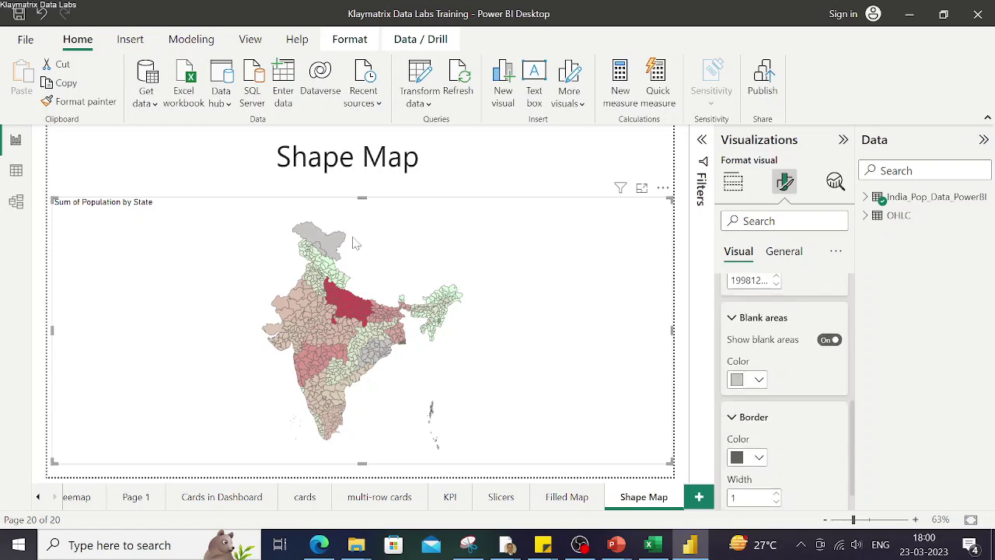
pyautogui.click(311, 235)
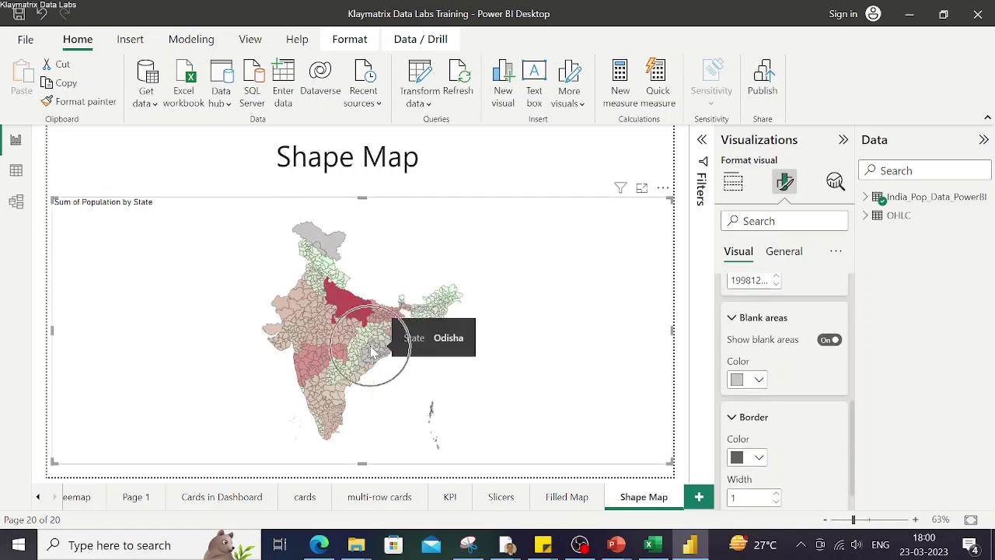
# Try black for the blank areas, then settle on the light grey swatch
pyautogui.click(758, 380)
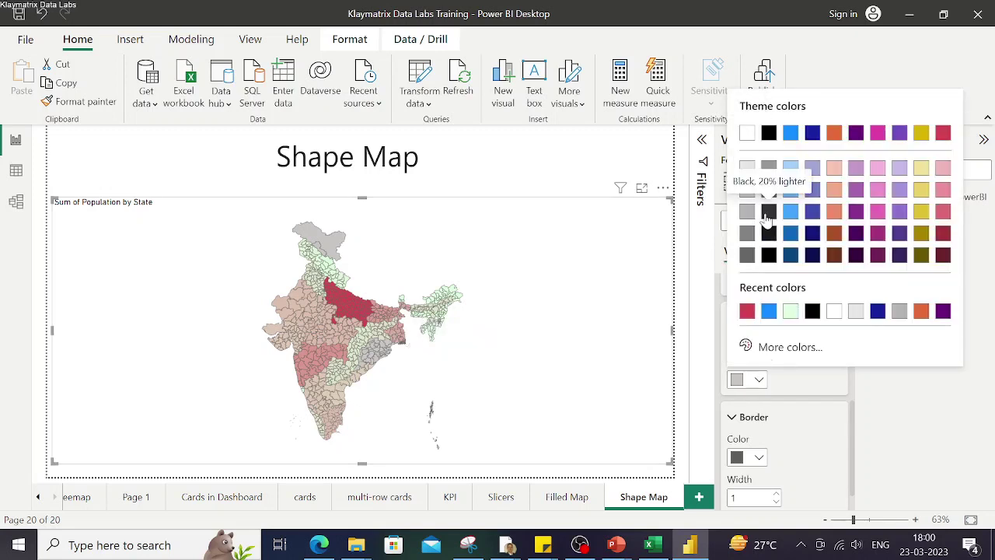
pyautogui.click(767, 134)
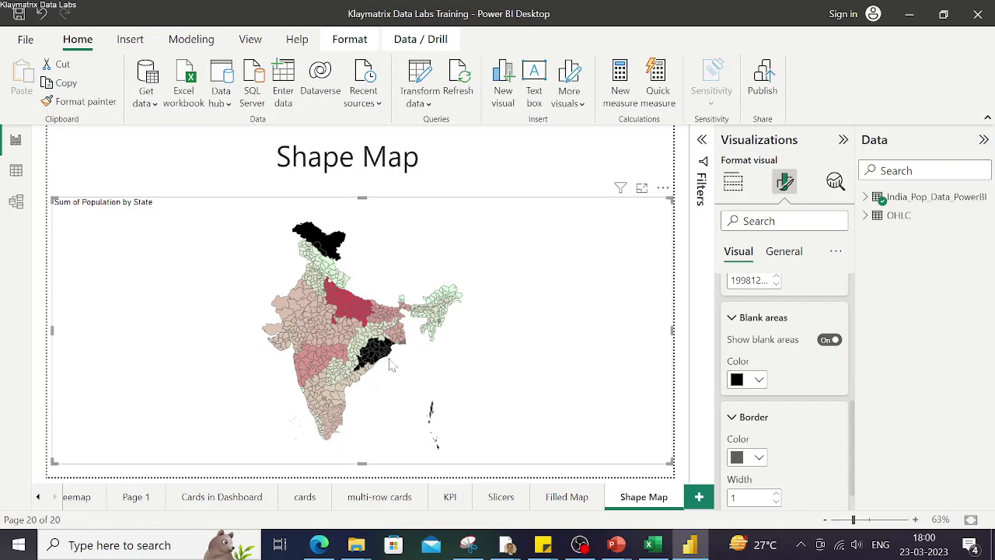
pyautogui.moveTo(388, 357)
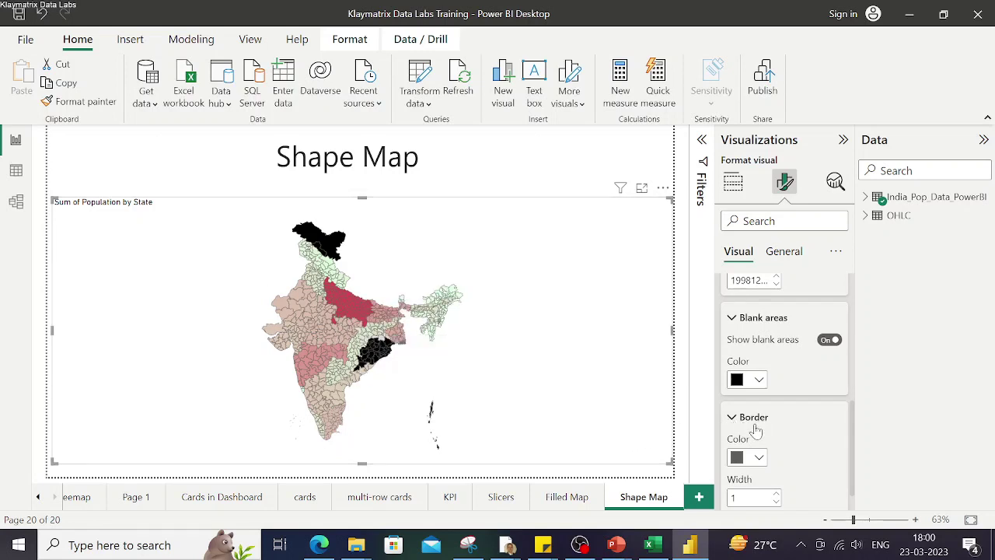
pyautogui.scroll(-1, 758, 371)
pyautogui.click(756, 347)
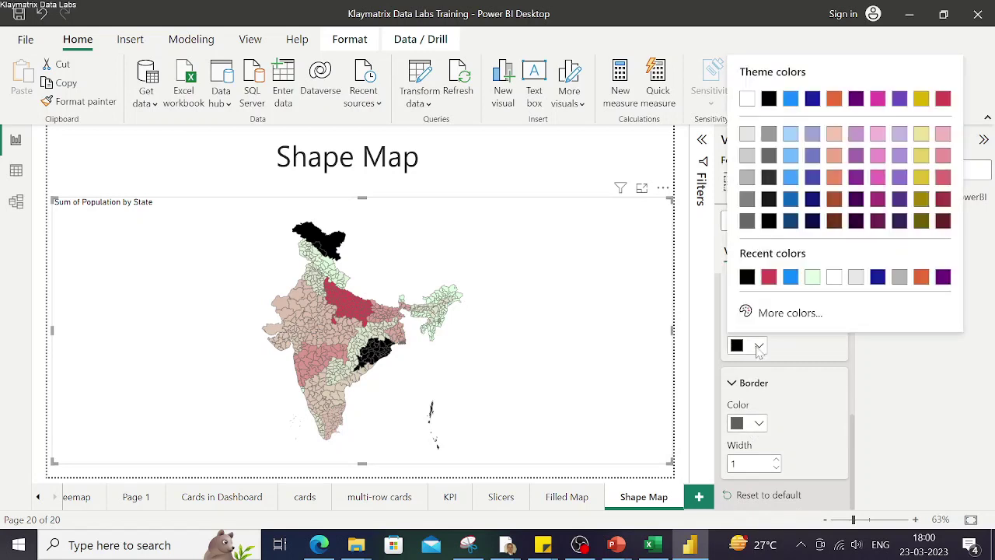
pyautogui.click(748, 138)
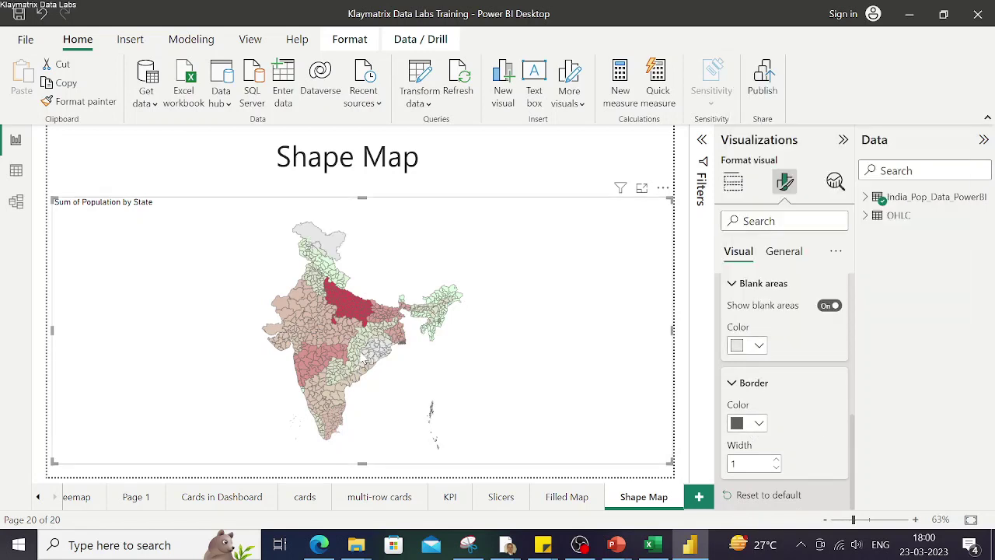
# Make the map borders blue #118DFF, then go to the cards page
pyautogui.click(759, 424)
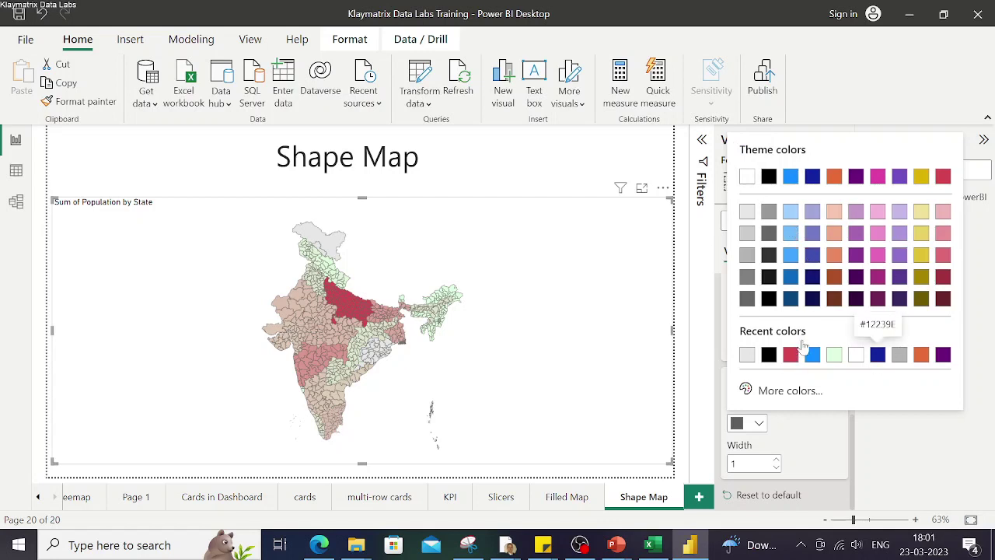
pyautogui.click(791, 177)
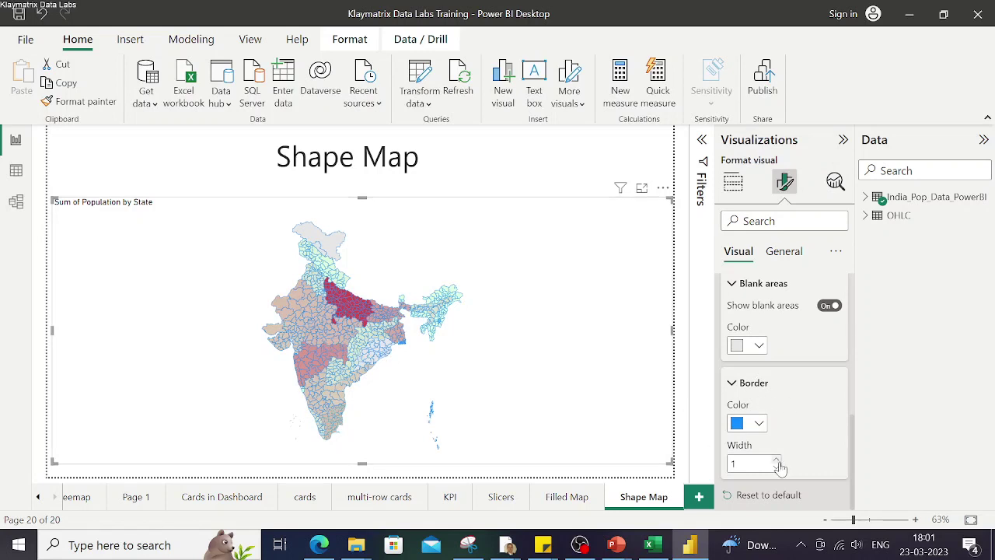
pyautogui.scroll(2, 822, 430)
pyautogui.click(305, 496)
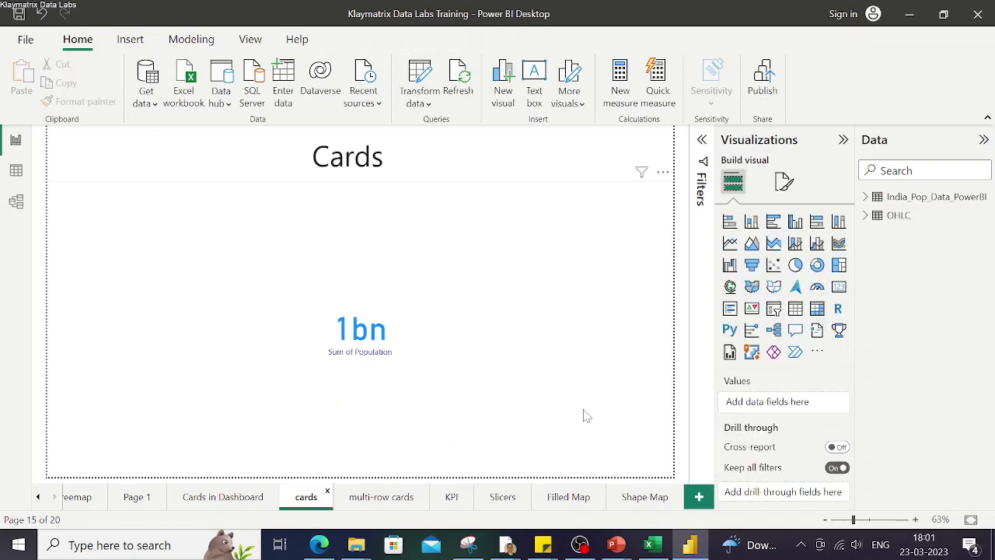
# Resize the 1bn population card into a small card at the top left
pyautogui.click(418, 321)
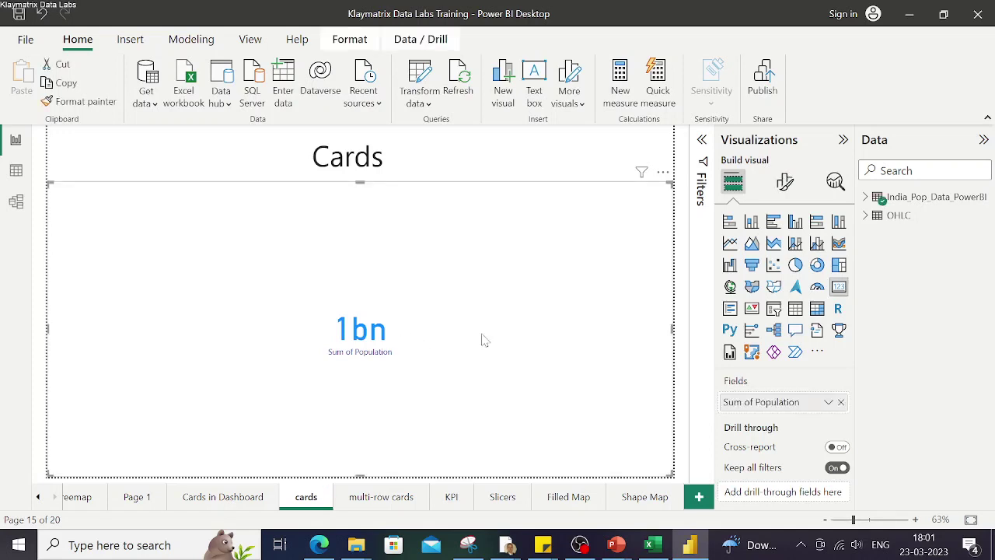
pyautogui.click(329, 496)
pyautogui.click(387, 334)
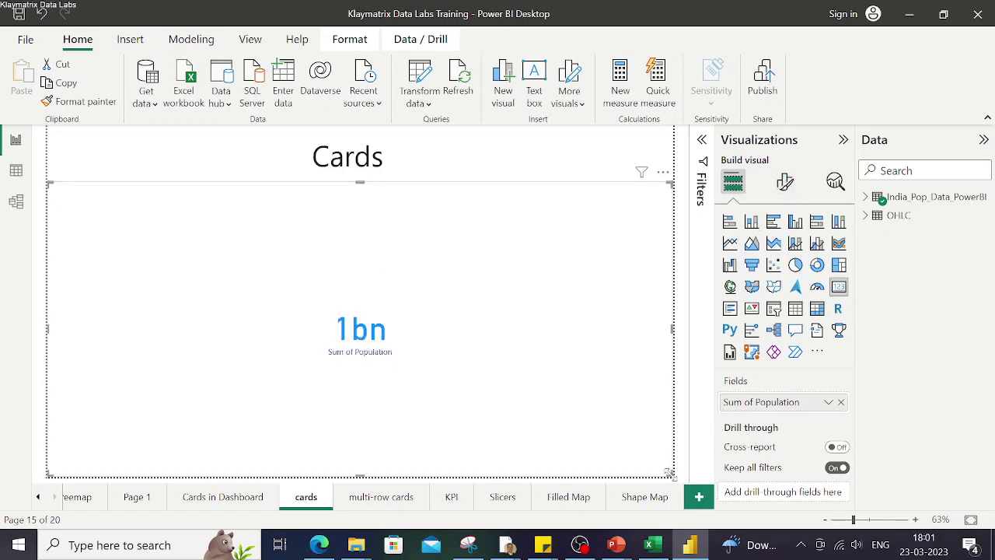
pyautogui.moveTo(669, 472); pyautogui.dragTo(146, 247)
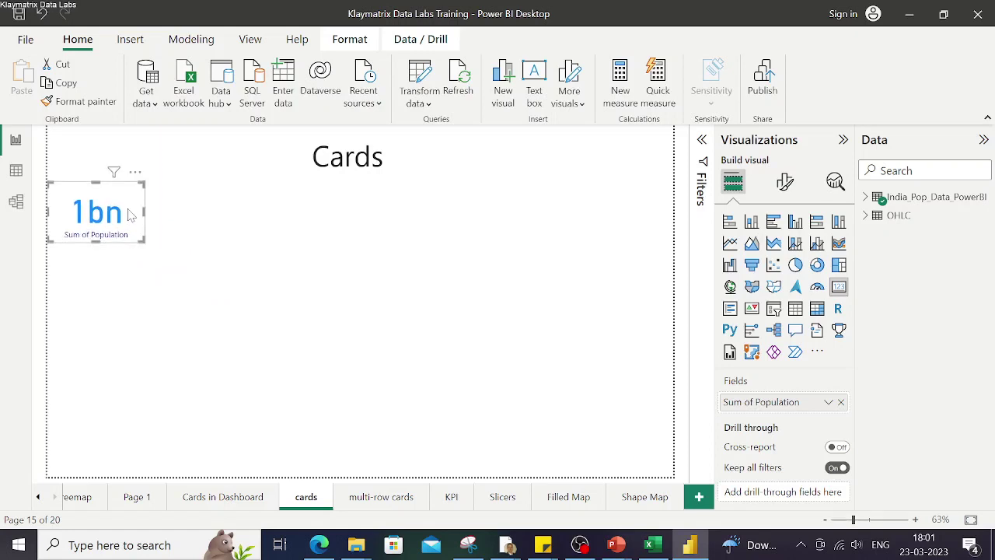
# Copy and paste the card, placing the duplicate right beside the original
pyautogui.hotkey('ctrl', 'c')
pyautogui.hotkey('ctrl', 'v')
pyautogui.moveTo(124, 211); pyautogui.dragTo(223, 216)
pyautogui.click(360, 255)
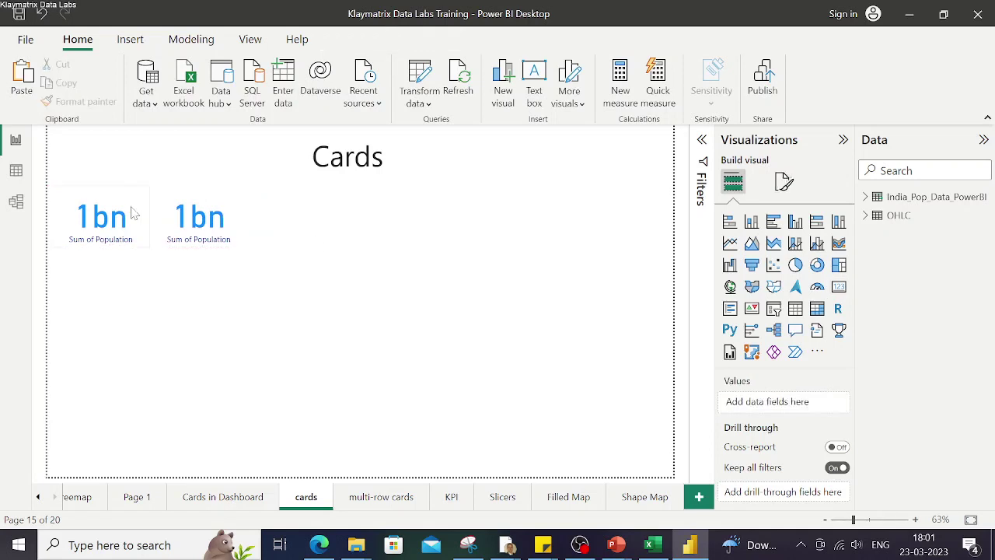
pyautogui.click(146, 215)
pyautogui.click(126, 226)
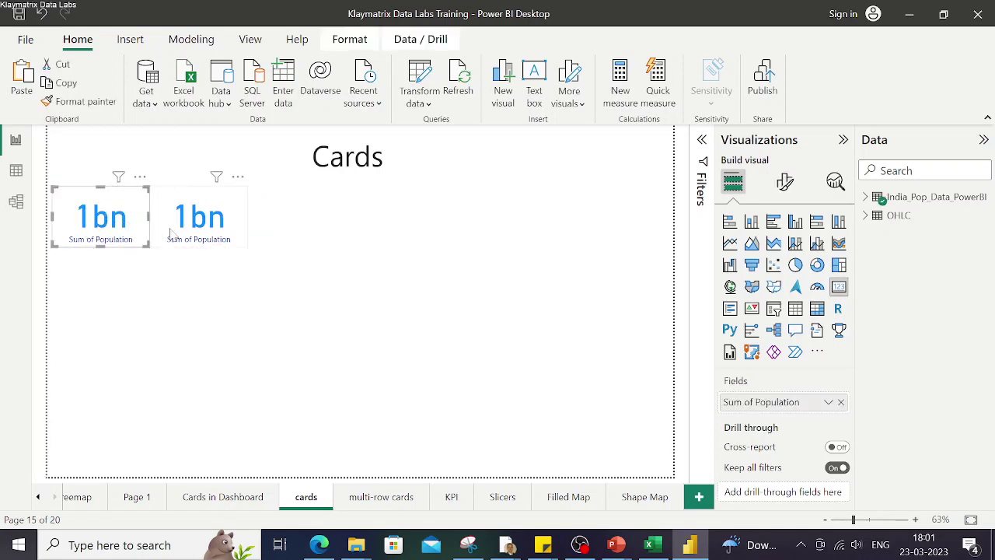
# Make the first card's callout value red
pyautogui.click(135, 224)
pyautogui.click(785, 186)
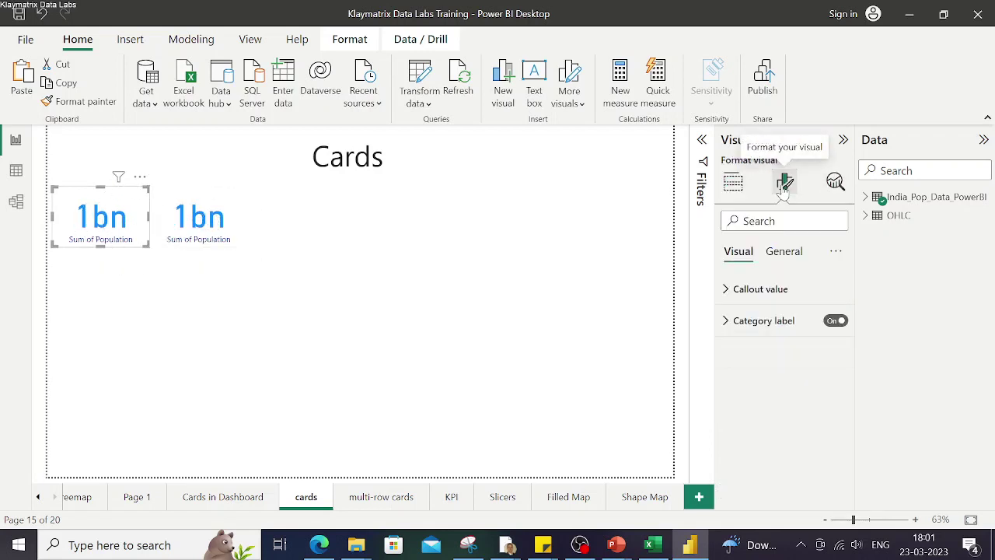
pyautogui.click(730, 291)
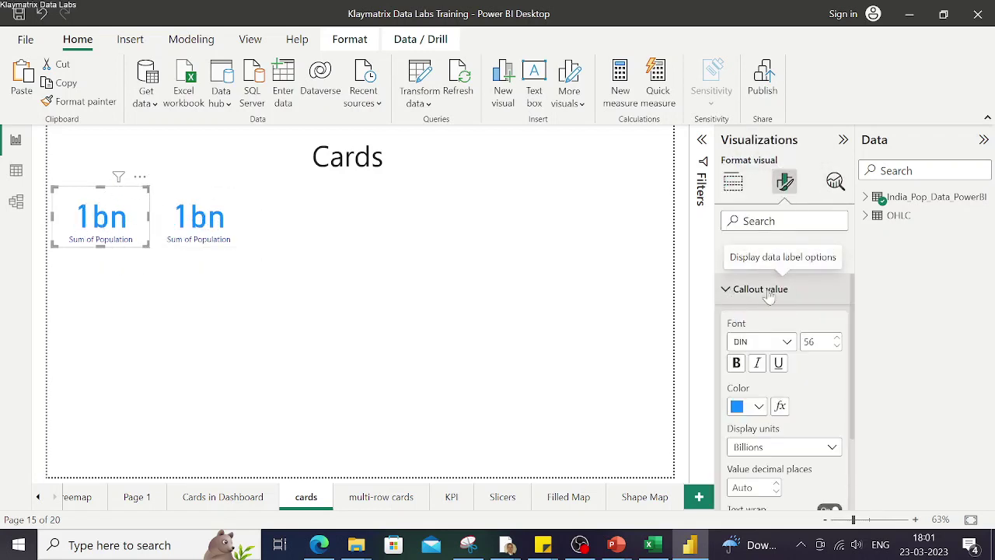
pyautogui.click(762, 409)
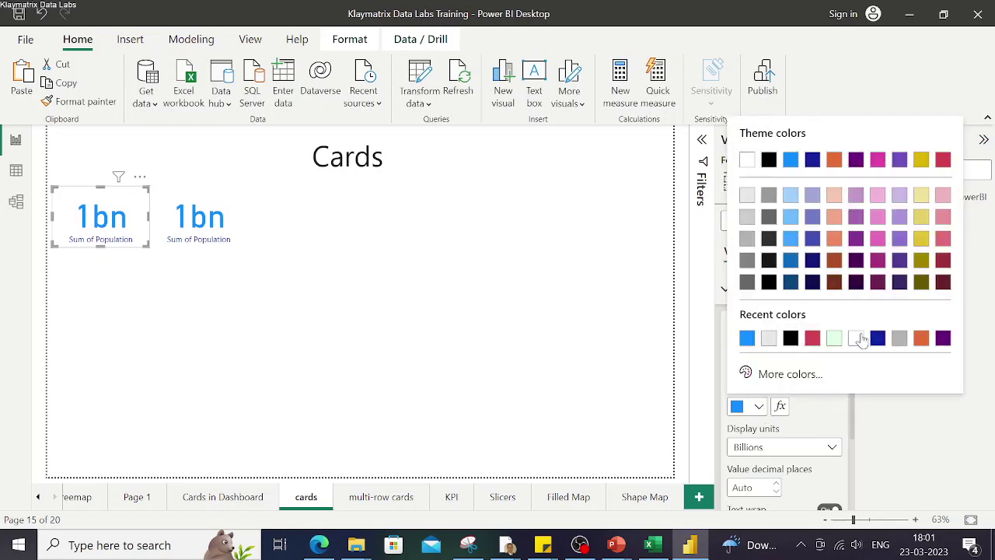
pyautogui.click(813, 342)
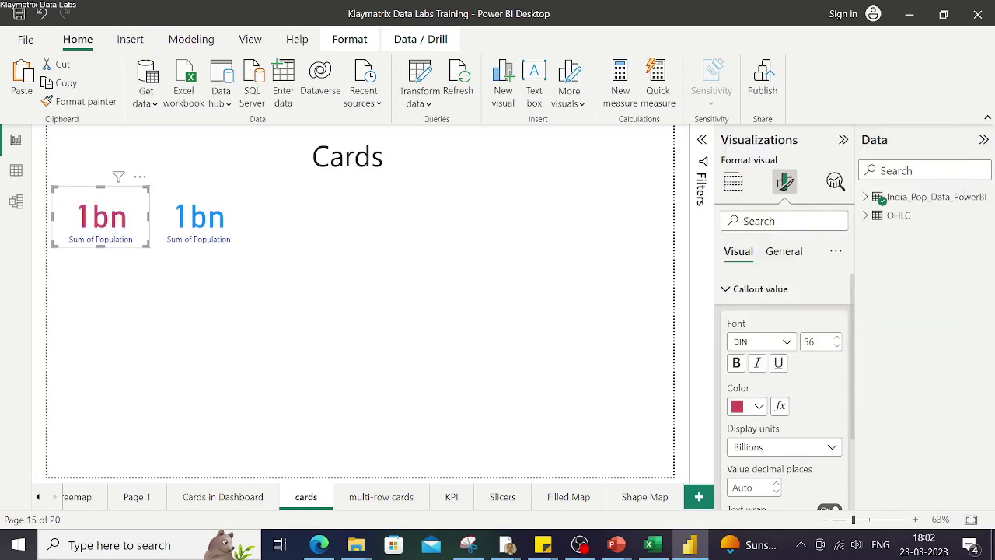
# Try millions as the card's display units, then return them to billions
pyautogui.click(795, 450)
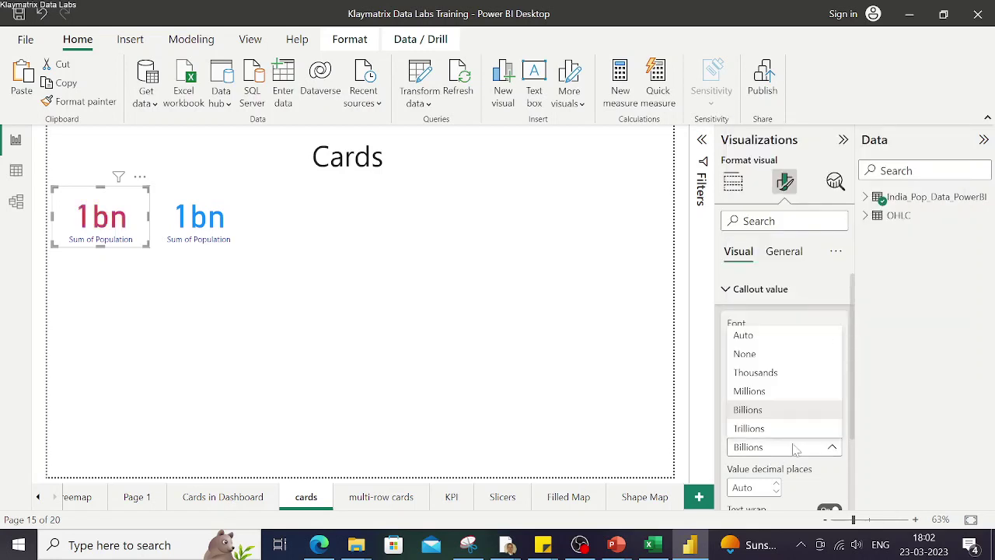
pyautogui.click(767, 391)
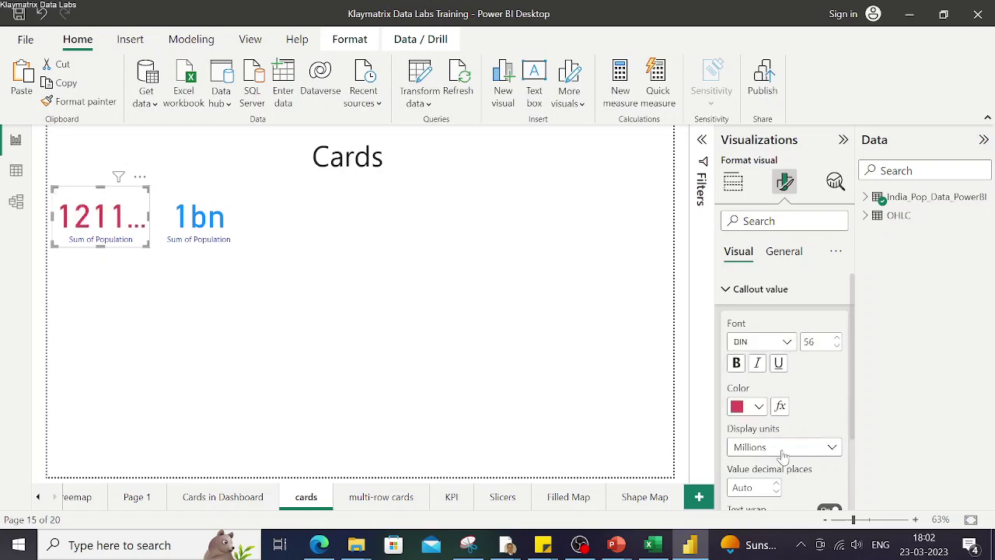
pyautogui.click(782, 452)
pyautogui.click(773, 414)
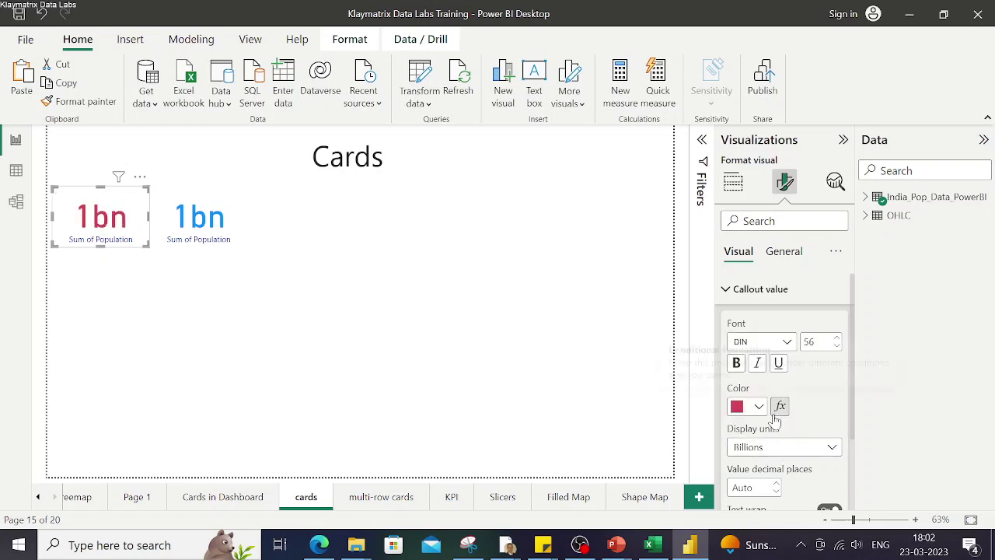
# Toggle the card's category label off and back on, and colour it light blue
pyautogui.scroll(-2, 777, 404)
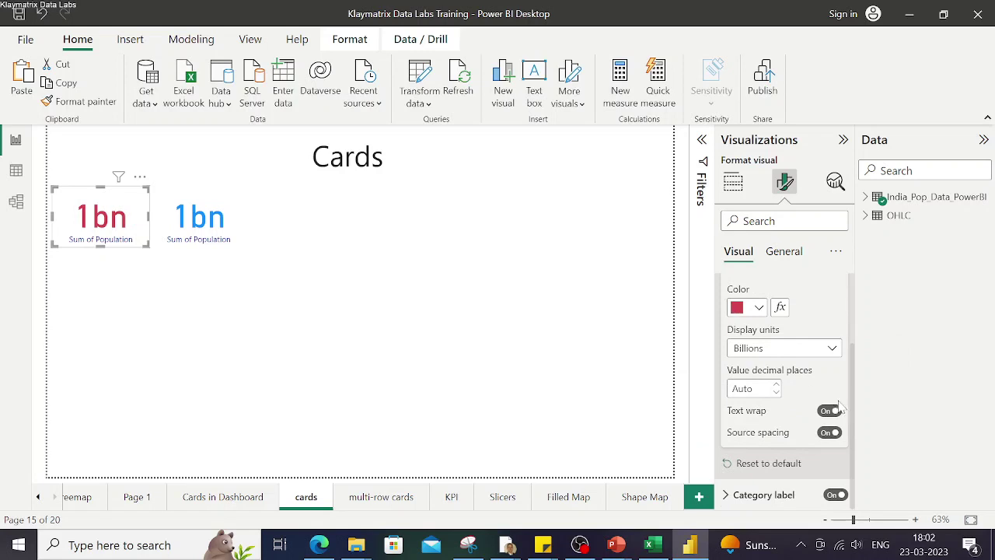
pyautogui.click(833, 496)
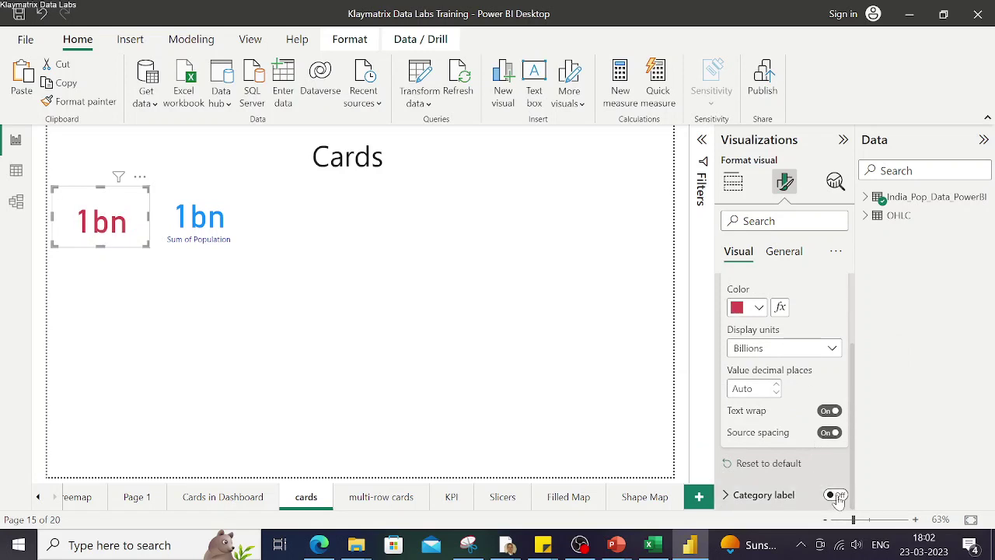
pyautogui.click(834, 495)
pyautogui.click(738, 495)
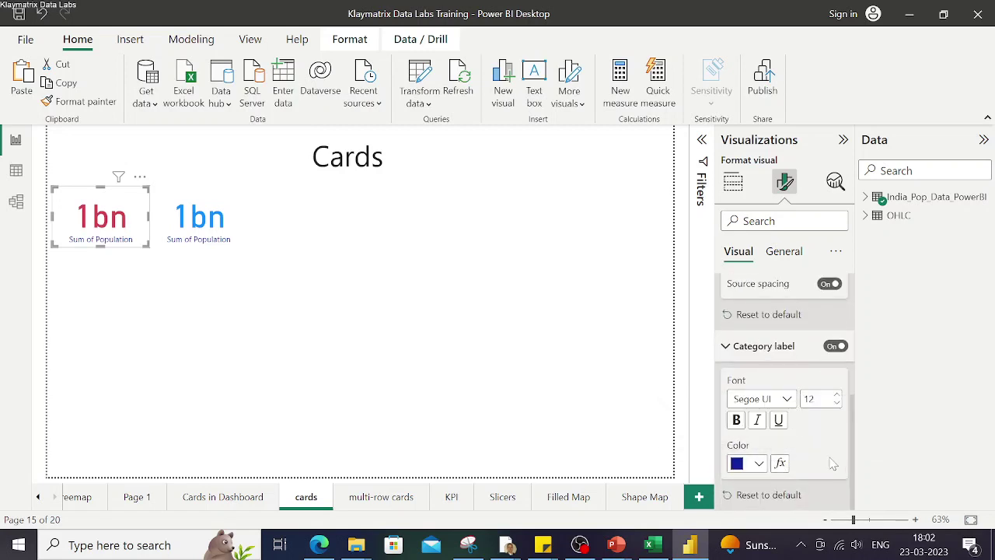
pyautogui.click(759, 464)
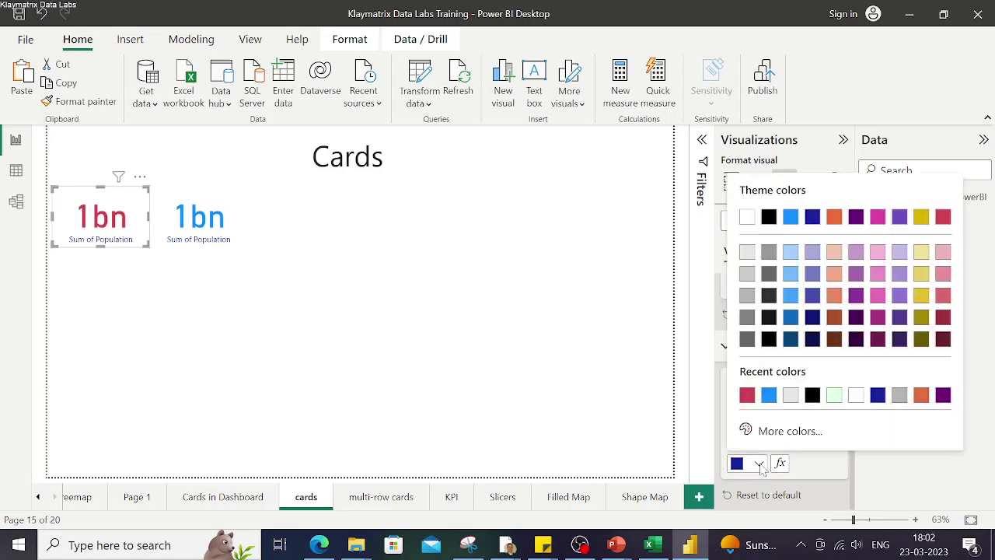
pyautogui.click(769, 395)
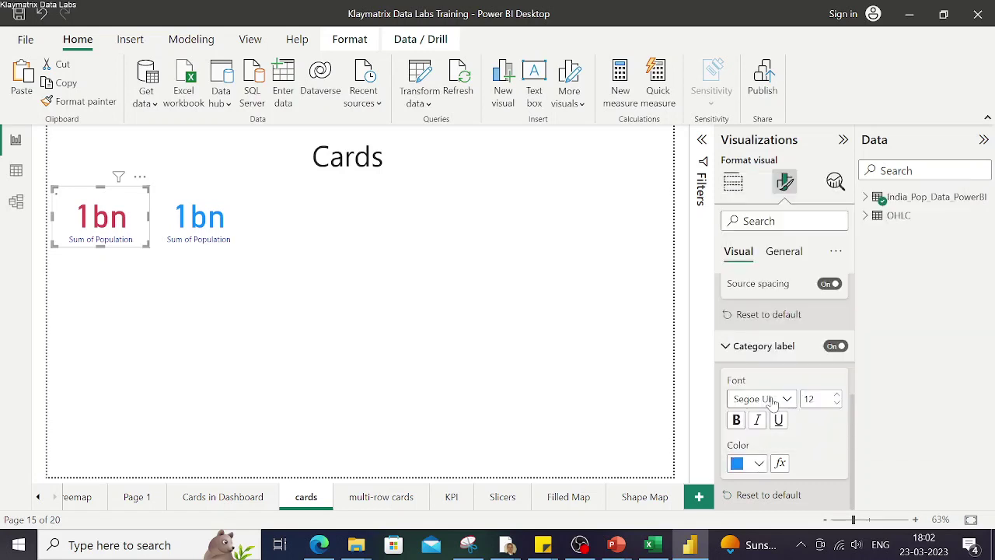
pyautogui.click(476, 328)
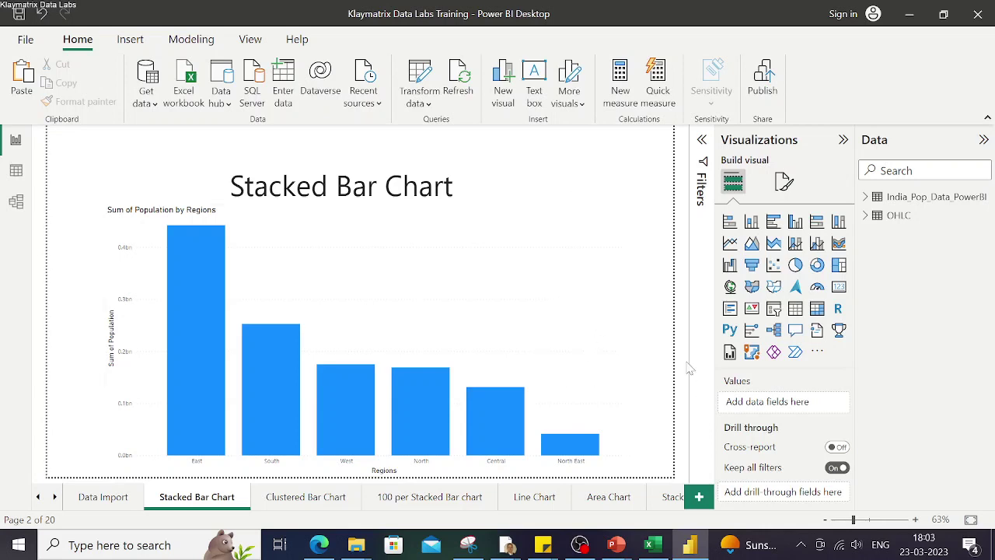
# Shrink the bar chart by dragging its bottom-right corner to about 456 × 993
pyautogui.click(611, 348)
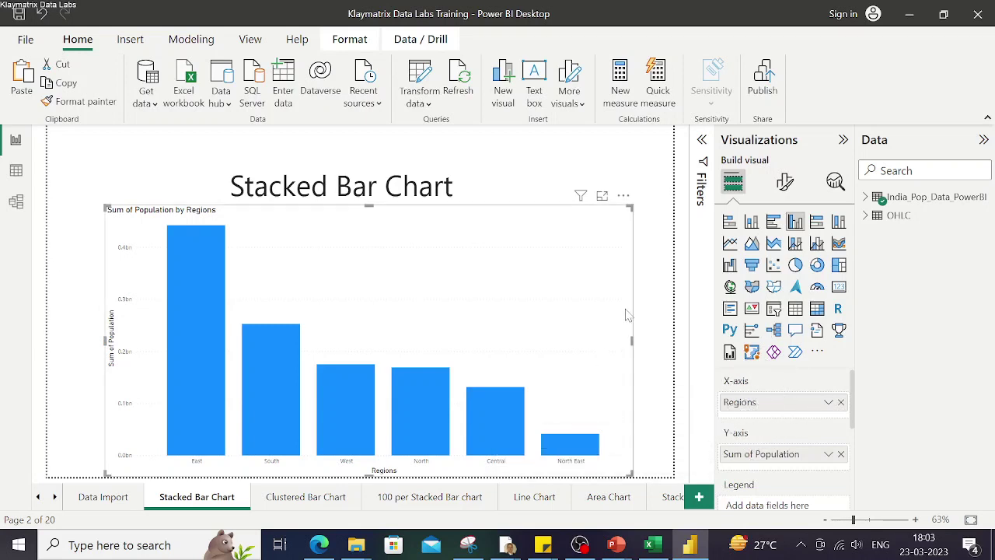
pyautogui.click(542, 194)
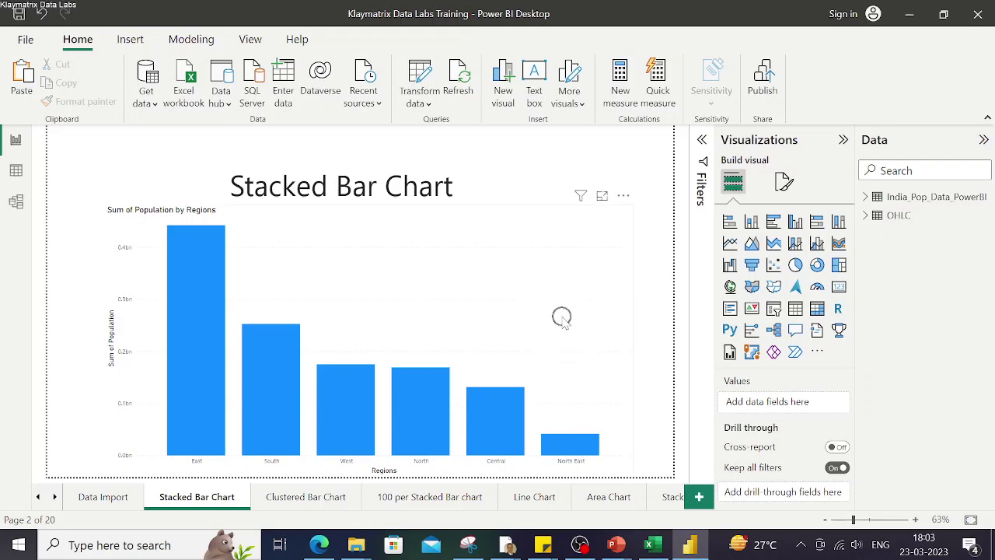
pyautogui.click(785, 183)
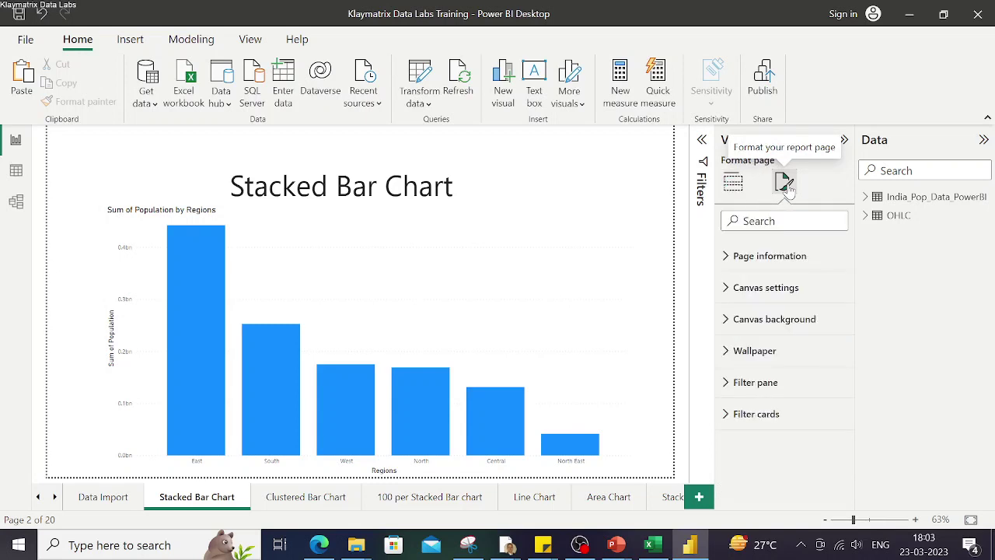
pyautogui.click(549, 280)
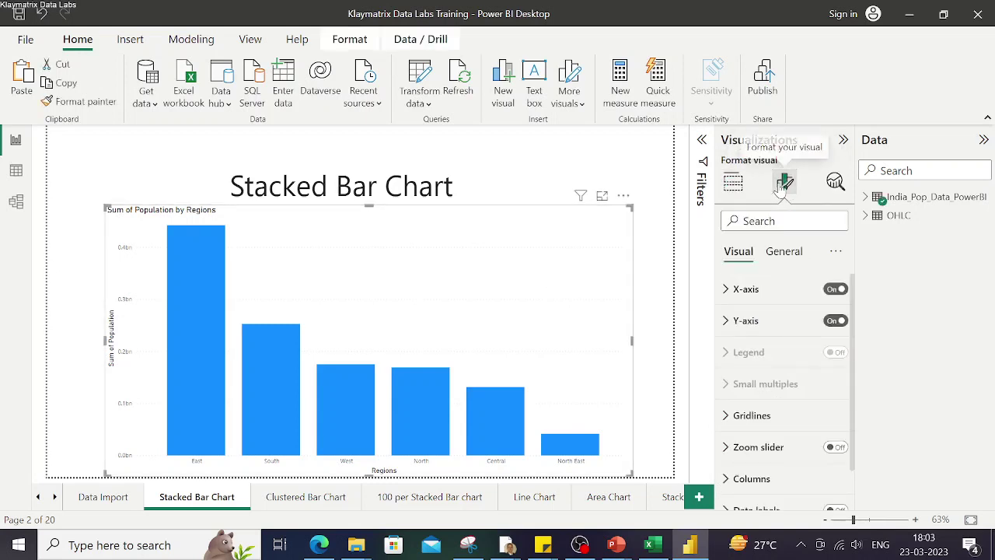
pyautogui.click(785, 253)
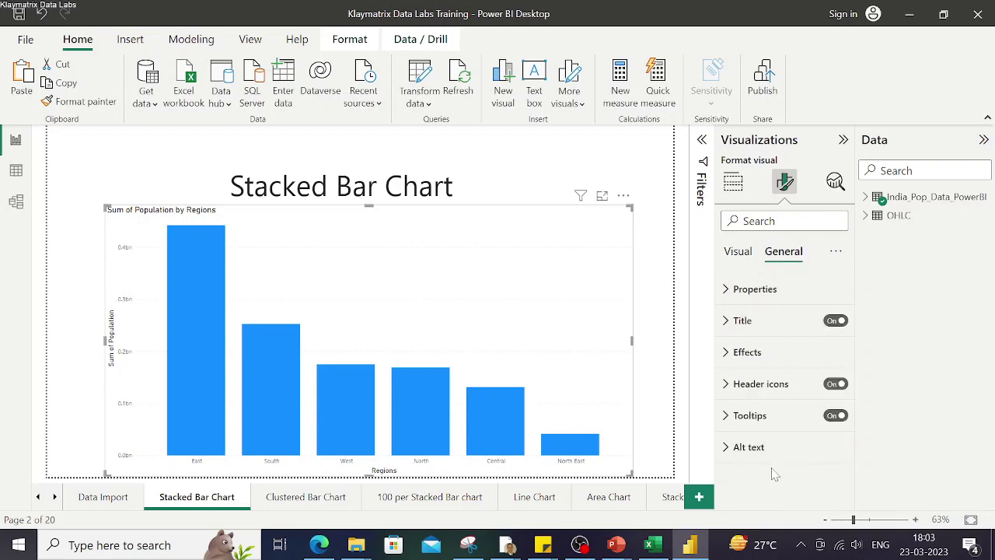
pyautogui.click(738, 292)
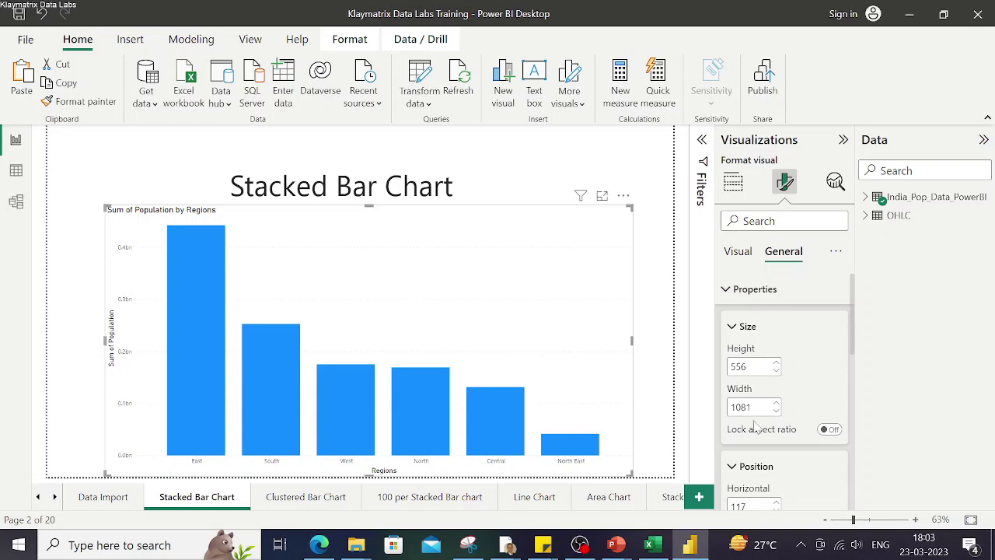
pyautogui.moveTo(628, 470); pyautogui.dragTo(570, 419)
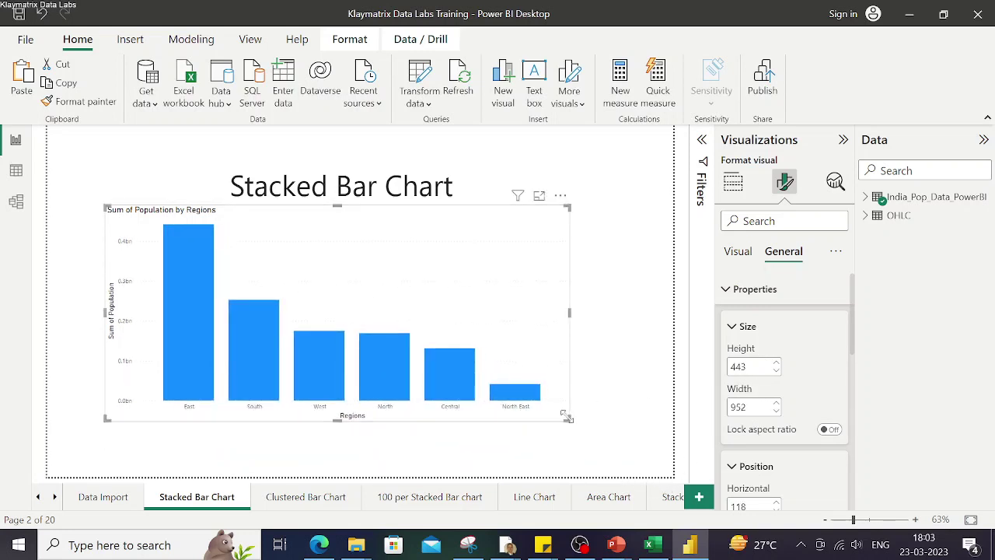
pyautogui.click(631, 471)
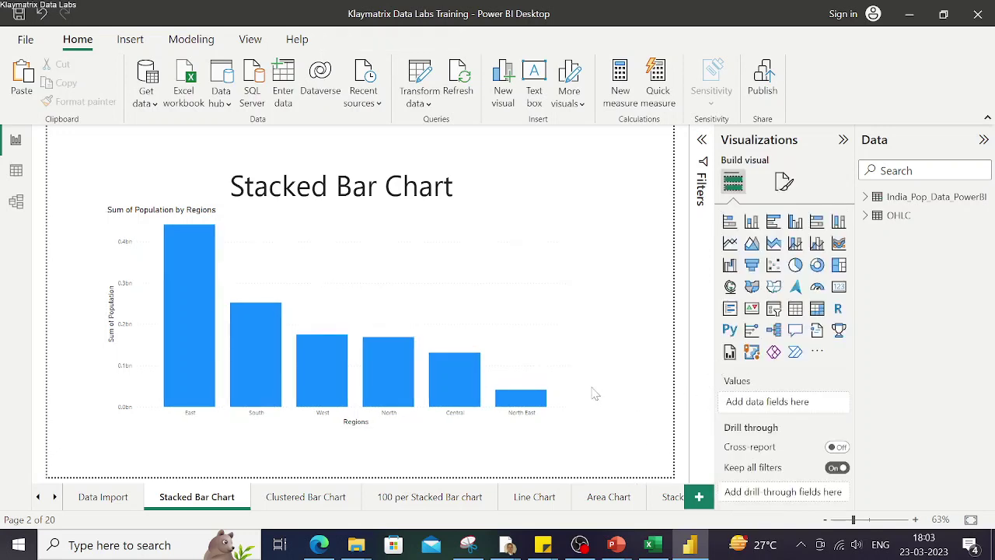
# Reselect the chart and show its General size and position properties
pyautogui.click(559, 337)
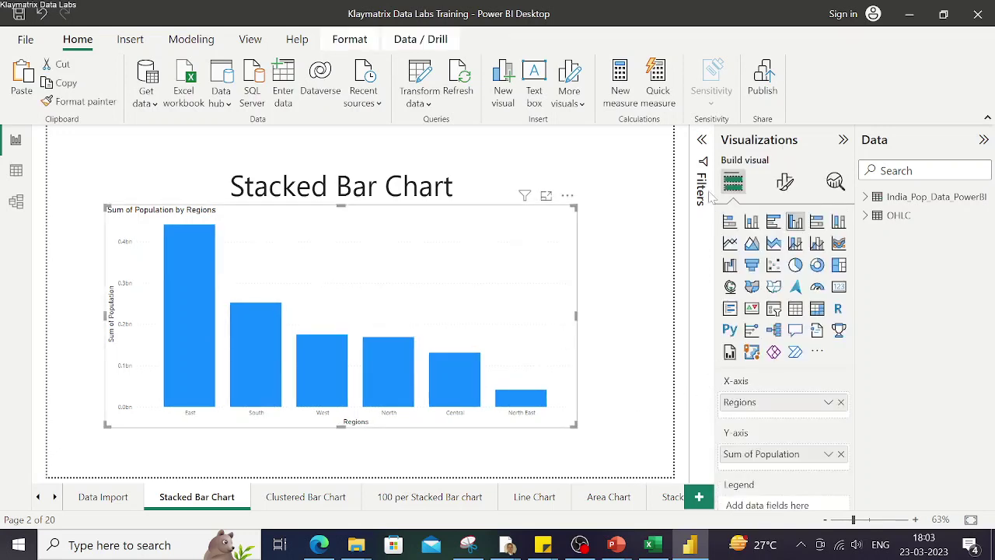
pyautogui.click(785, 181)
pyautogui.click(785, 255)
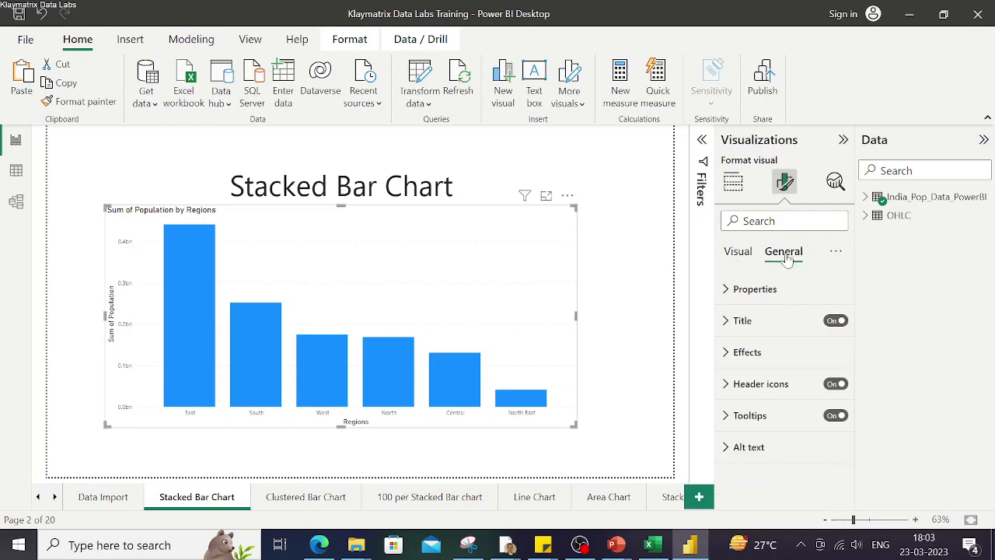
pyautogui.click(728, 292)
pyautogui.scroll(-1, 789, 326)
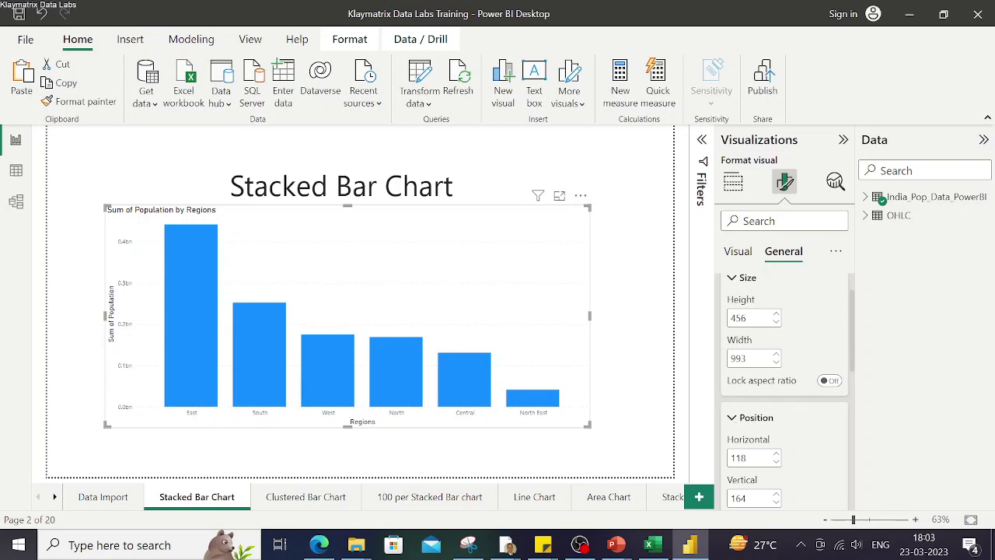
# Lock the bar chart's aspect ratio
pyautogui.click(830, 382)
pyautogui.scroll(-3, 786, 424)
pyautogui.scroll(-1, 789, 424)
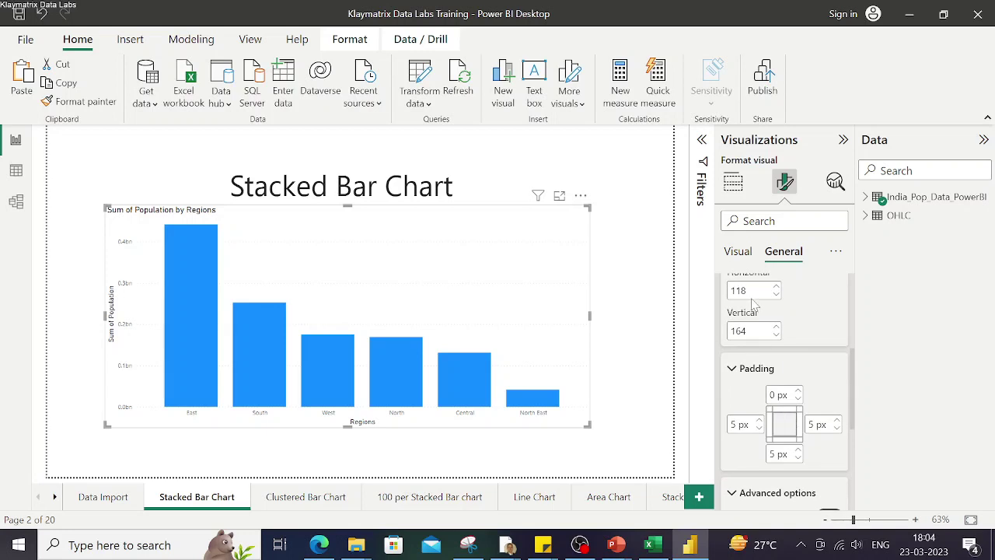
pyautogui.scroll(3, 780, 368)
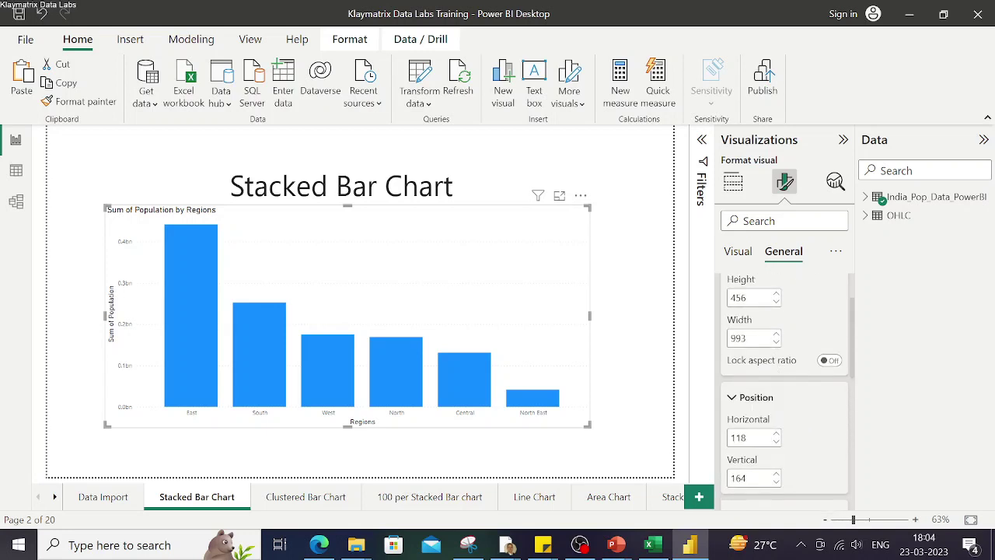
# Drag the chart left until its position reads Horizontal 72, Vertical 184
pyautogui.moveTo(314, 259); pyautogui.dragTo(264, 251)
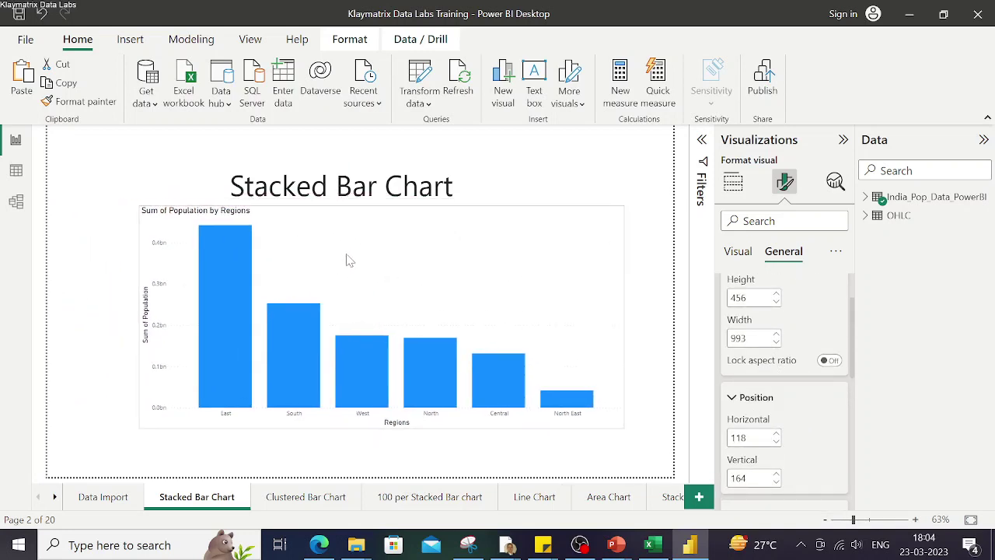
pyautogui.moveTo(349, 261); pyautogui.dragTo(330, 265)
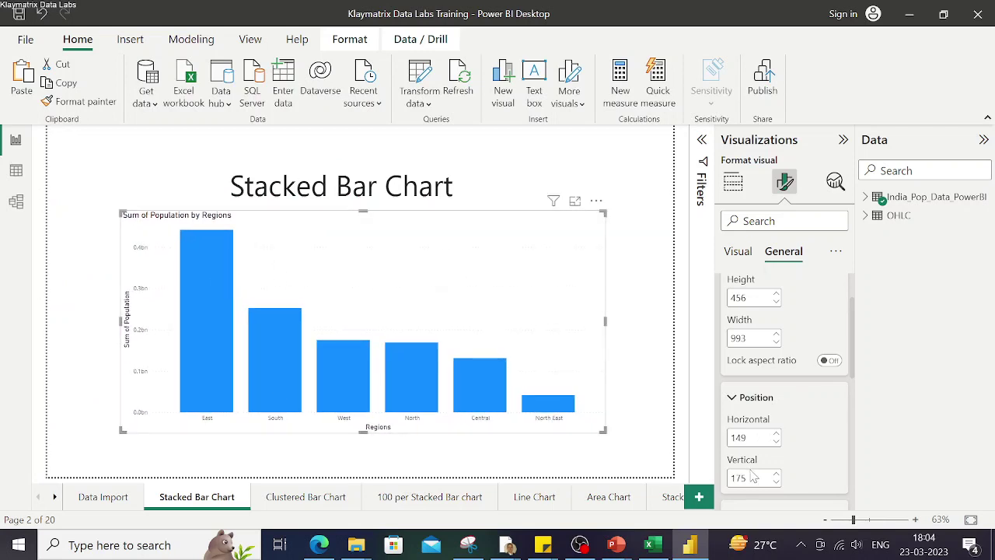
pyautogui.moveTo(564, 329); pyautogui.dragTo(611, 338)
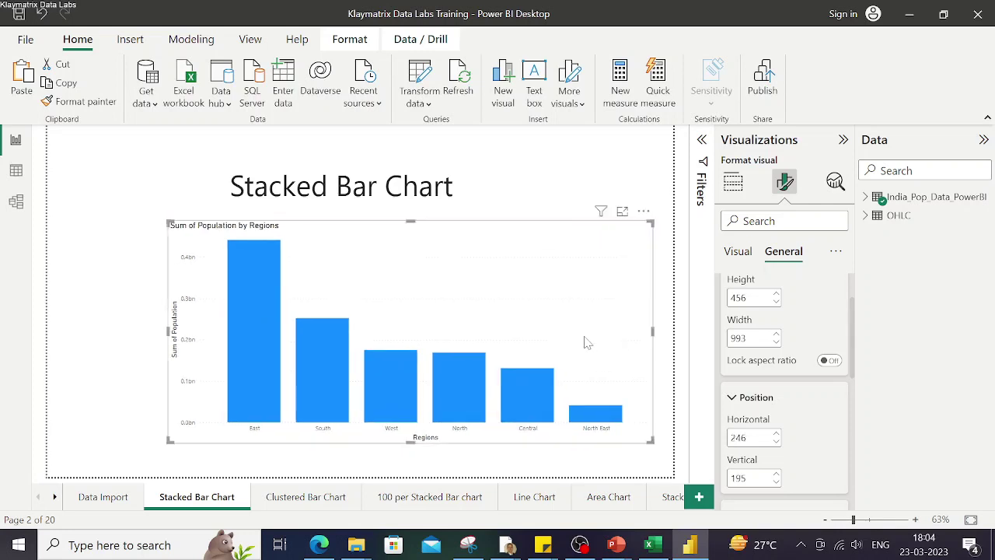
pyautogui.moveTo(590, 303); pyautogui.dragTo(487, 275)
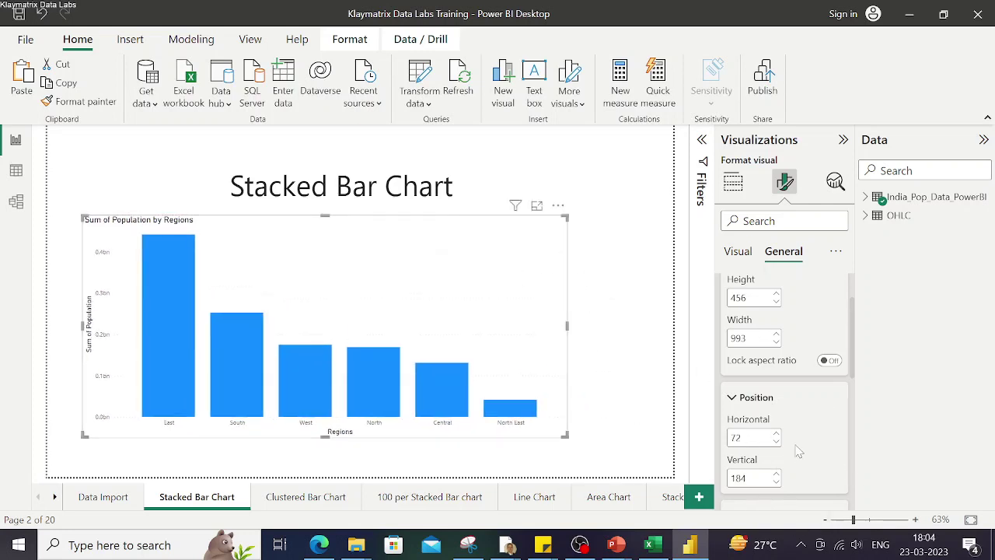
pyautogui.scroll(-1, 799, 459)
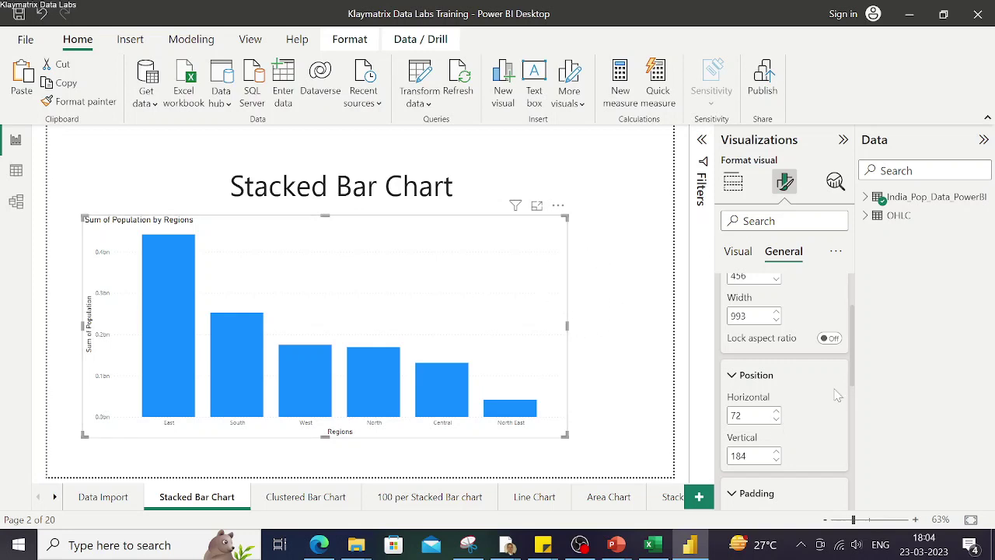
pyautogui.scroll(-5, 817, 432)
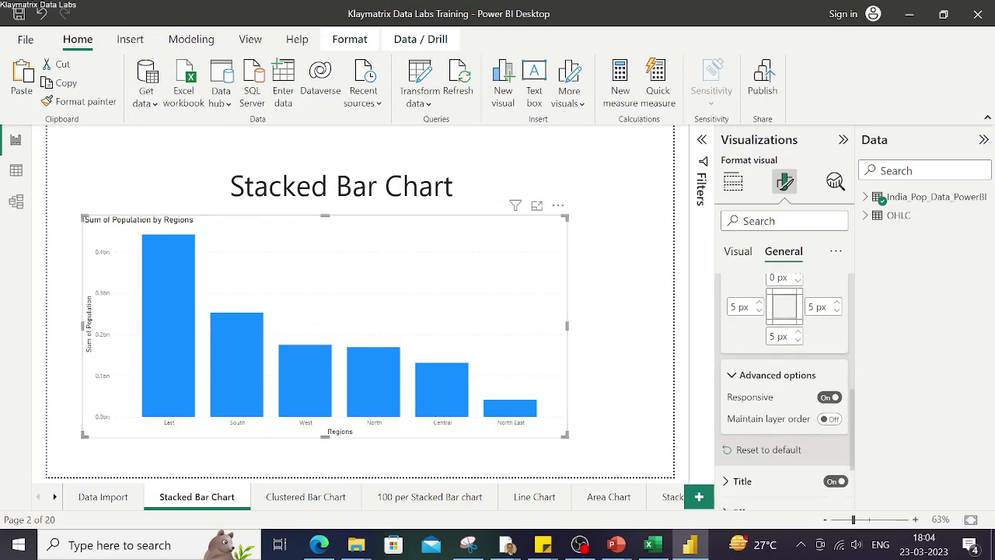
# Set the chart's right padding and top padding to 20 px each
pyautogui.click(811, 306)
pyautogui.write('0')
pyautogui.press('Return')
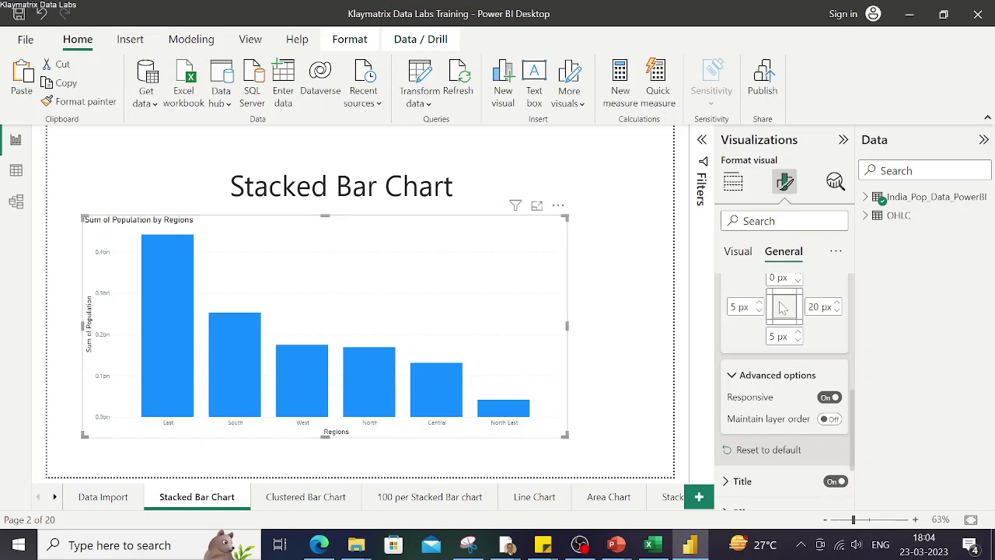
pyautogui.click(774, 277)
pyautogui.write('20')
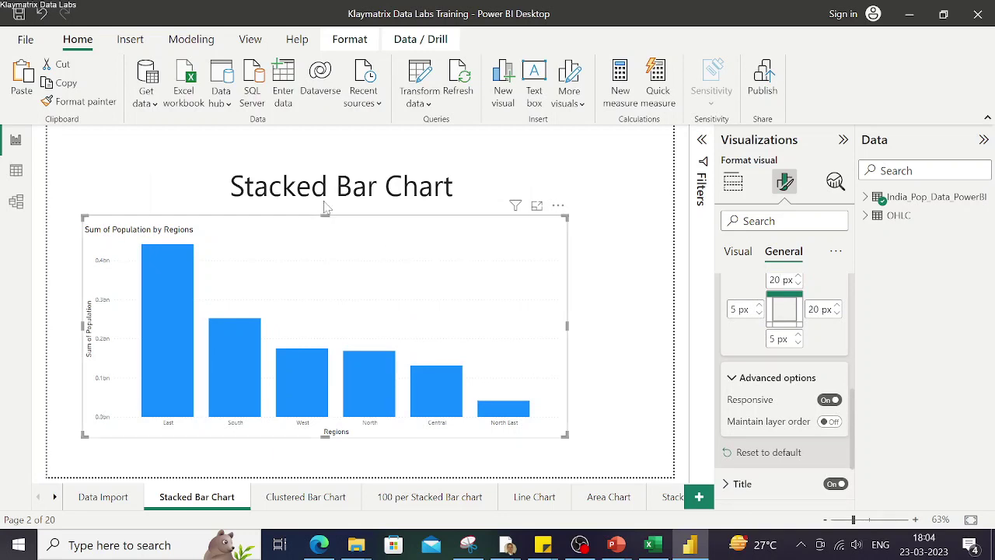
pyautogui.scroll(-1, 823, 380)
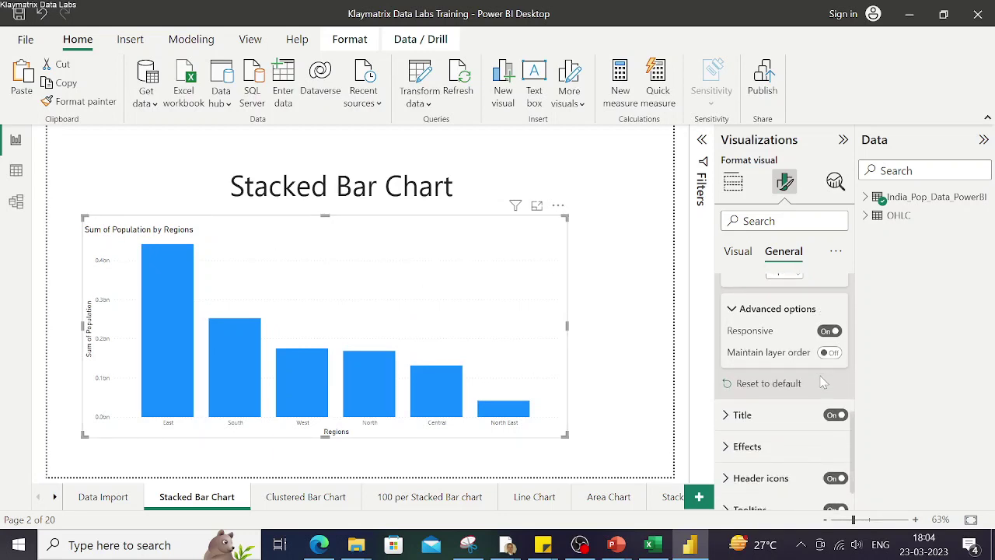
pyautogui.scroll(1, 822, 381)
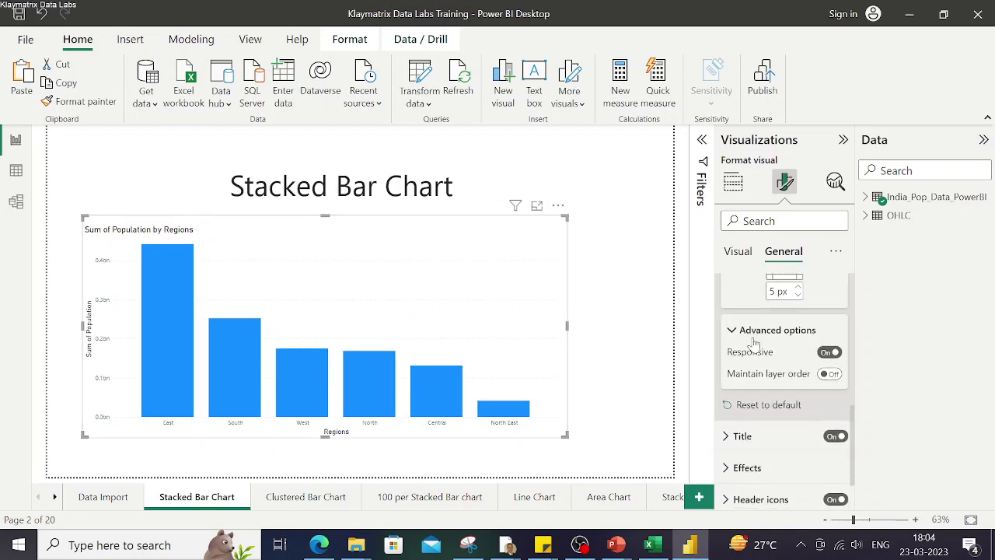
pyautogui.click(826, 354)
pyautogui.click(827, 356)
pyautogui.click(829, 354)
pyautogui.click(771, 356)
pyautogui.click(771, 356)
pyautogui.click(600, 301)
pyautogui.click(601, 302)
pyautogui.click(805, 365)
pyautogui.click(805, 363)
pyautogui.click(634, 381)
pyautogui.click(827, 353)
pyautogui.click(610, 258)
pyautogui.click(830, 353)
pyautogui.scroll(-2, 803, 427)
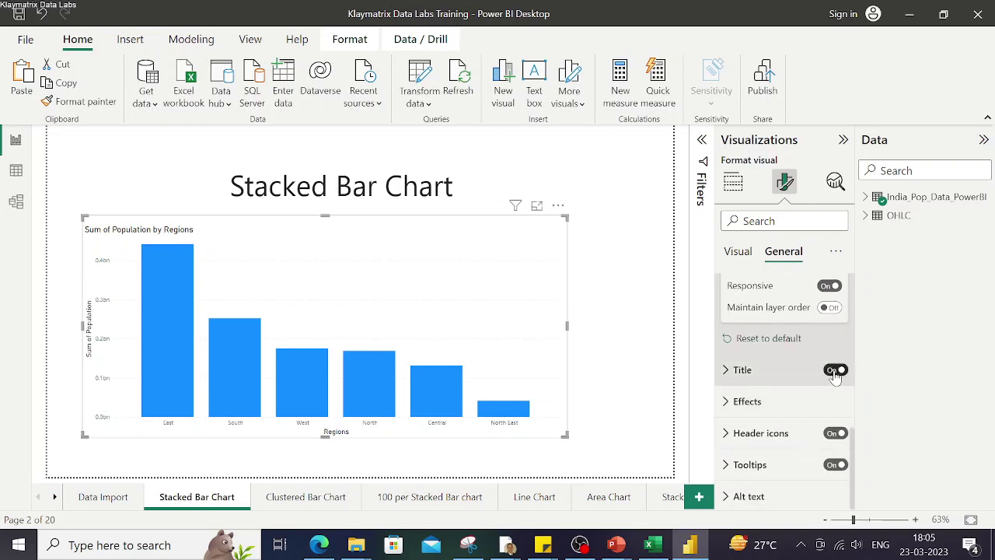
pyautogui.click(835, 371)
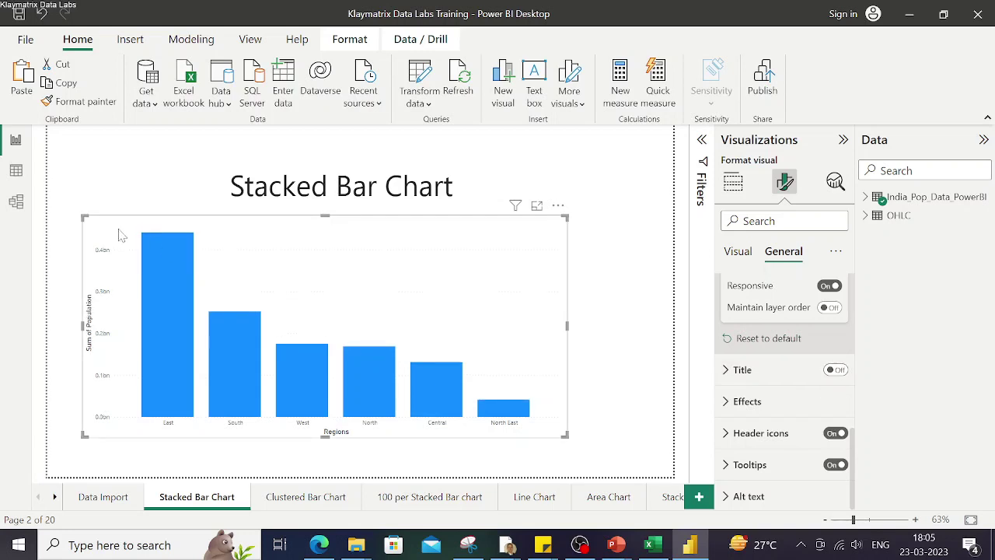
pyautogui.click(835, 370)
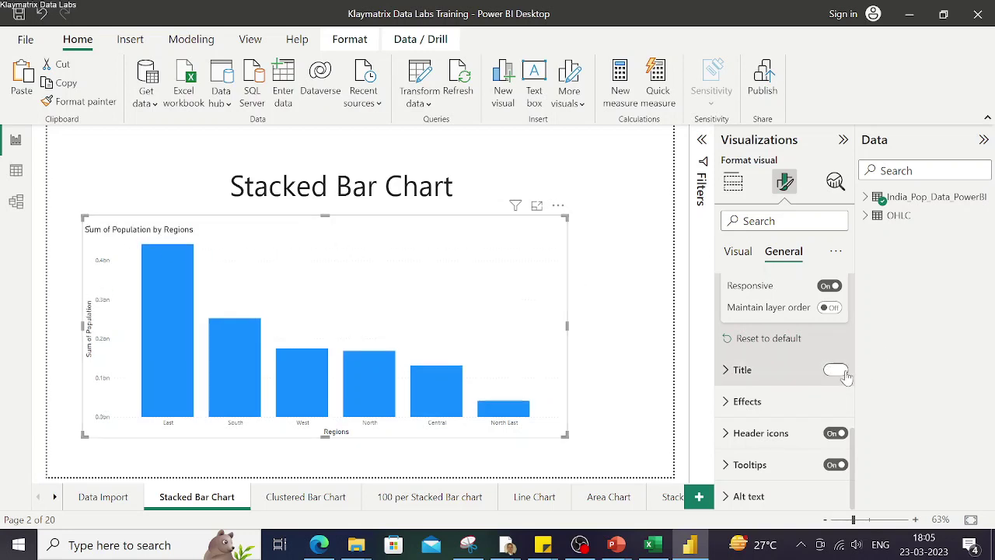
pyautogui.click(736, 375)
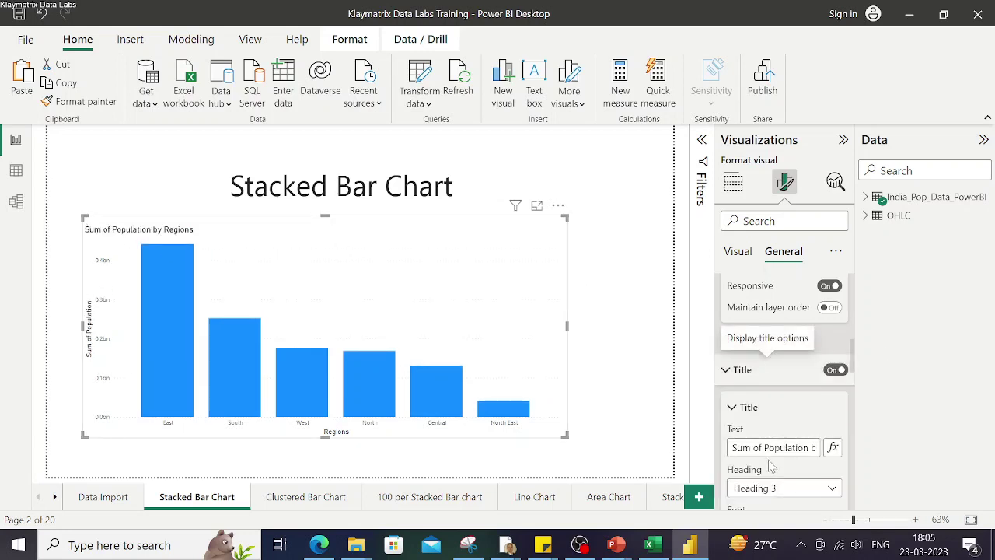
pyautogui.click(731, 380)
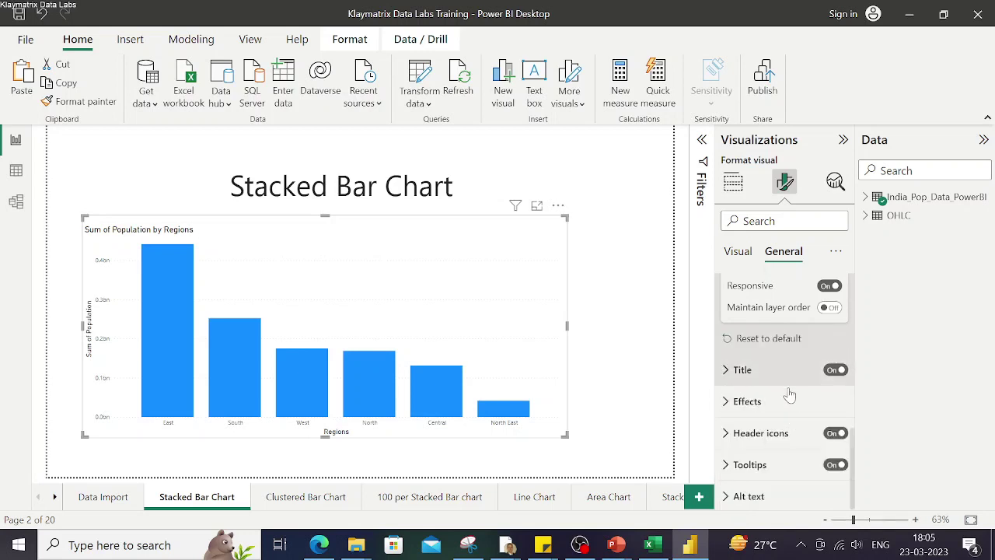
# Set the chart background to White 10% darker at 31% transparency
pyautogui.click(728, 401)
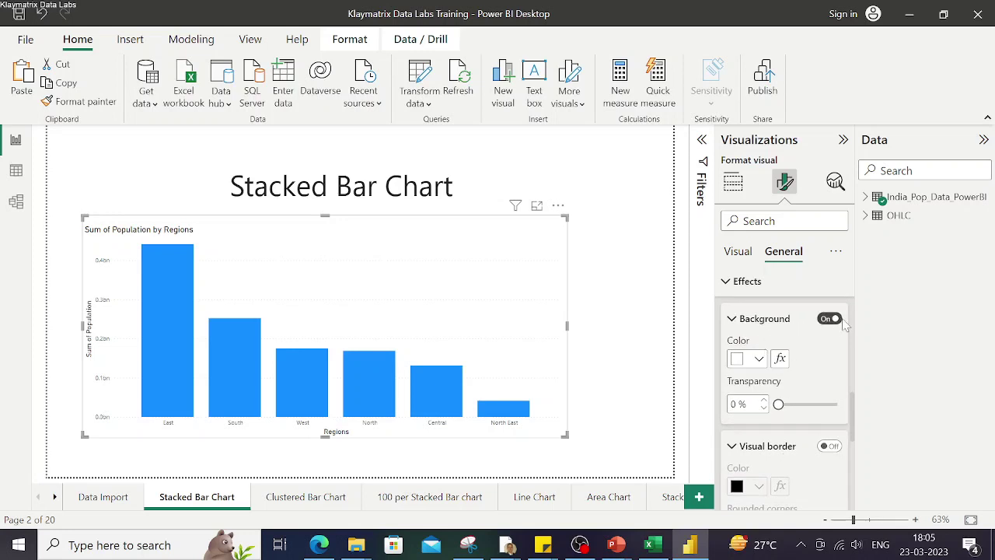
pyautogui.click(759, 359)
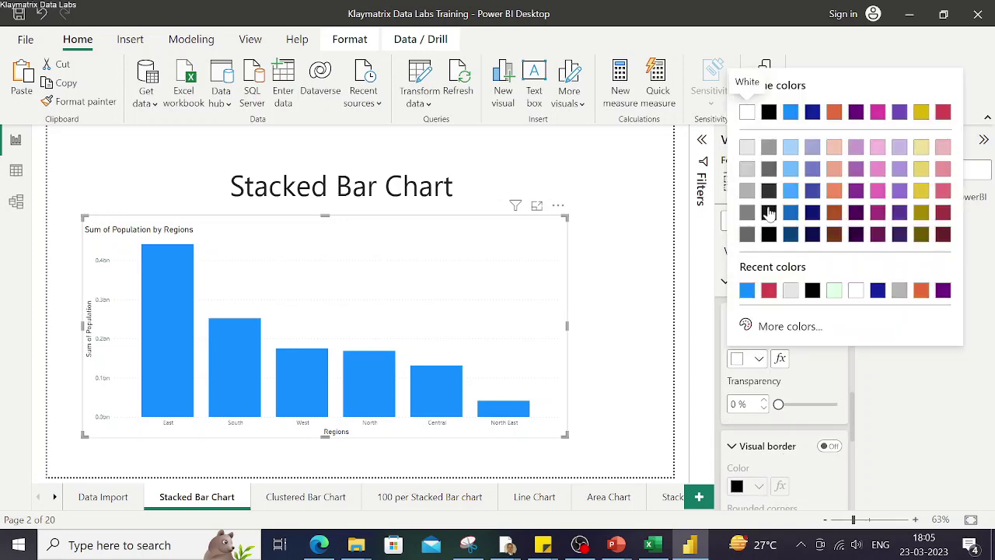
pyautogui.click(746, 148)
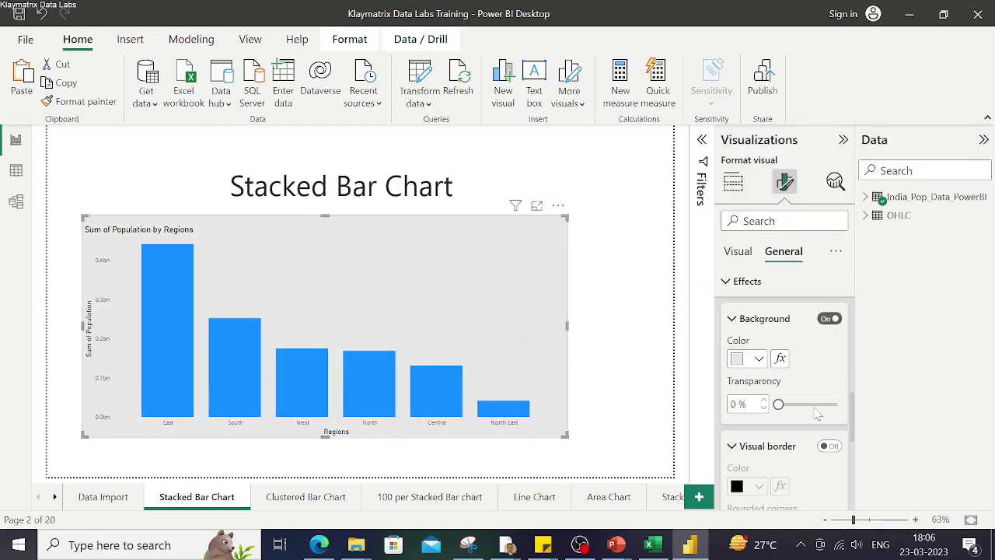
pyautogui.moveTo(778, 406)
pyautogui.mouseDown()
pyautogui.moveTo(821, 418)
pyautogui.moveTo(796, 412)
pyautogui.mouseUp()
pyautogui.scroll(-2, 804, 457)
pyautogui.scroll(-1, 801, 458)
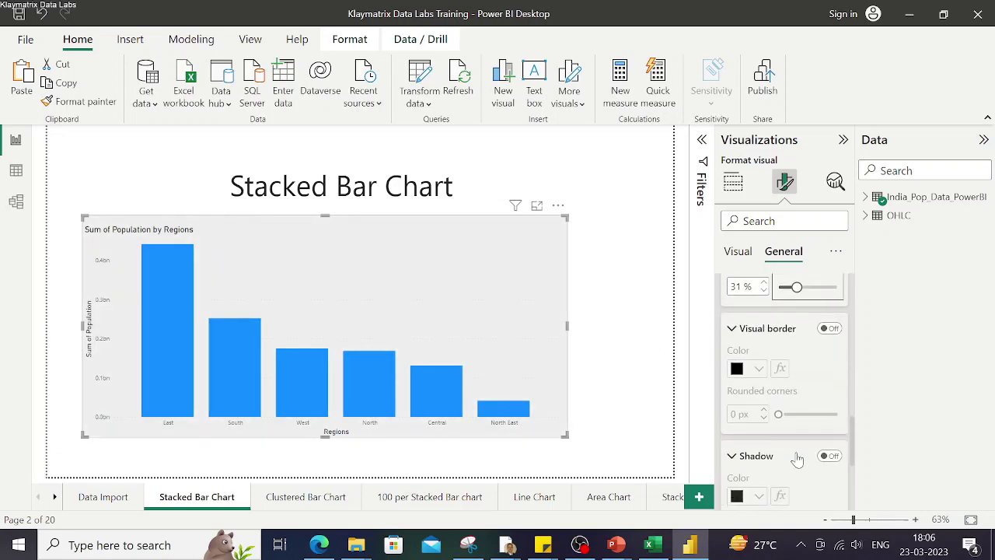
# Reselect the bar chart and return to its General formatting settings
pyautogui.click(596, 287)
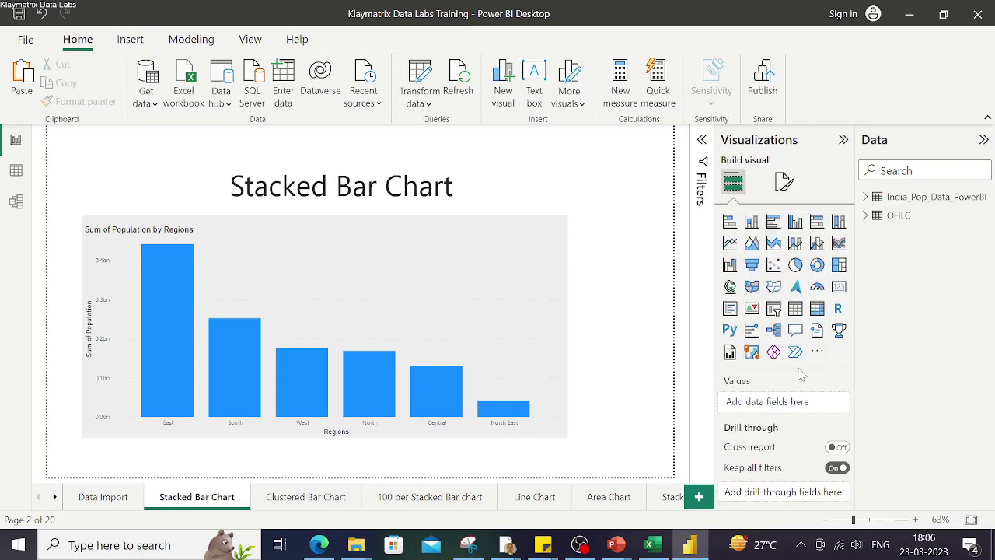
pyautogui.click(546, 344)
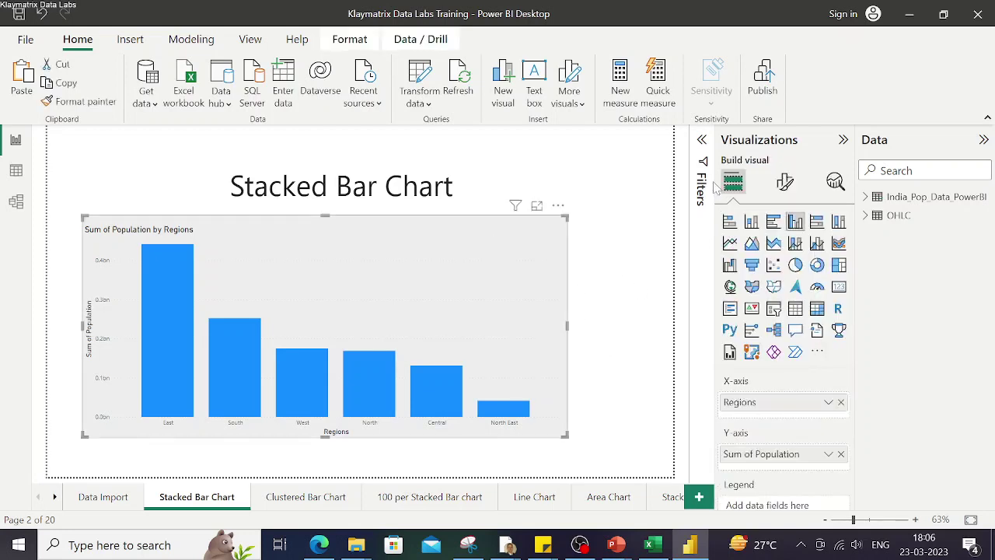
pyautogui.click(792, 187)
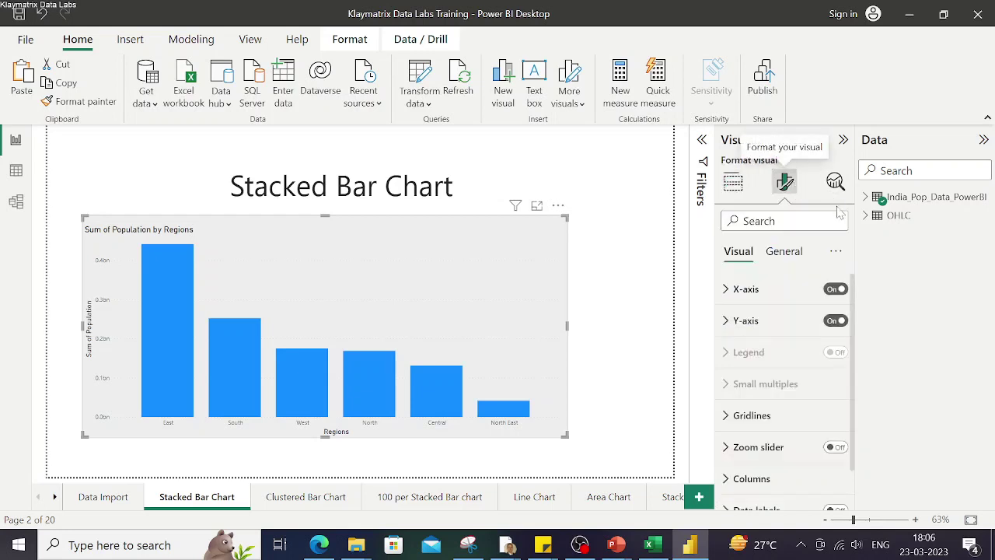
pyautogui.click(784, 251)
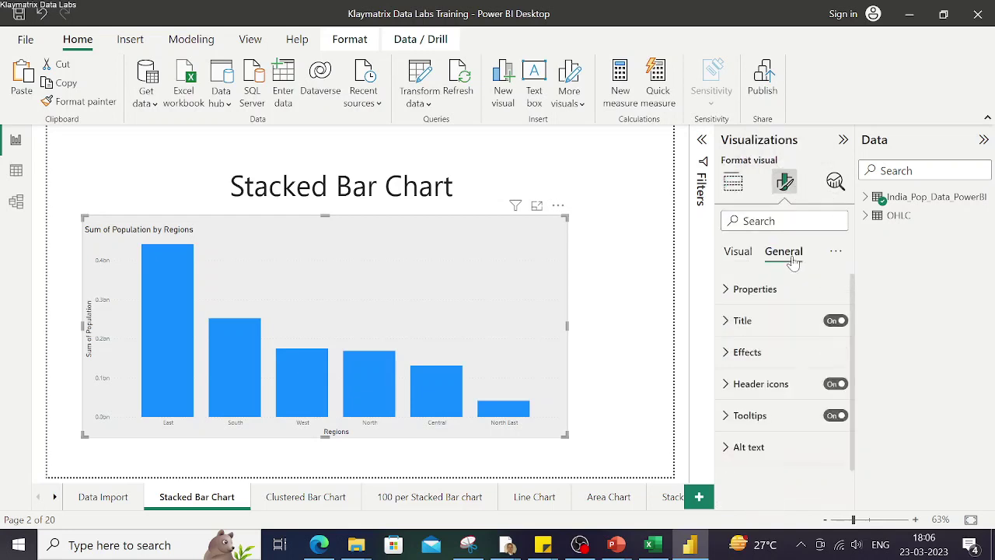
# Switch on the chart's visual border and colour it red (#D64550)
pyautogui.click(726, 352)
pyautogui.scroll(-3, 787, 403)
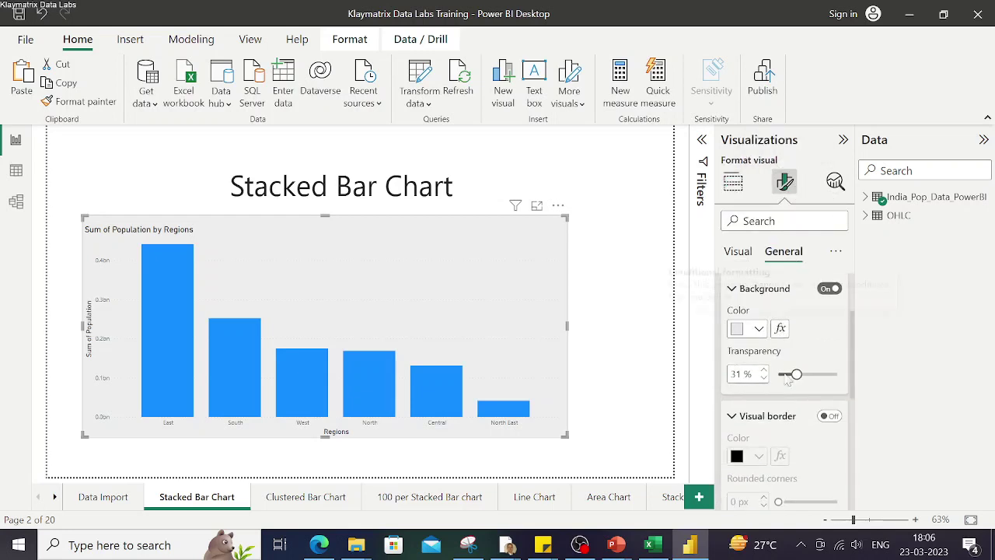
pyautogui.scroll(-3, 790, 432)
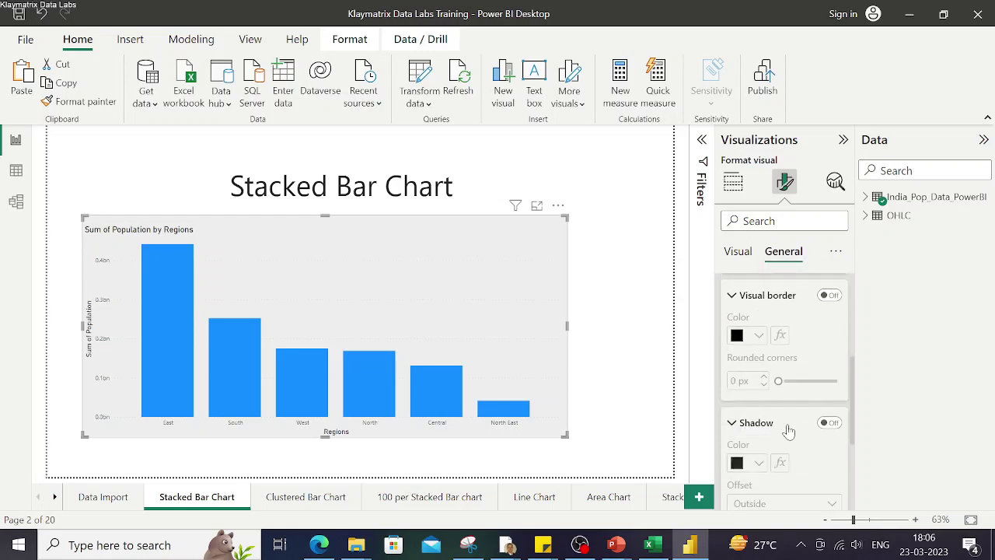
pyautogui.click(829, 295)
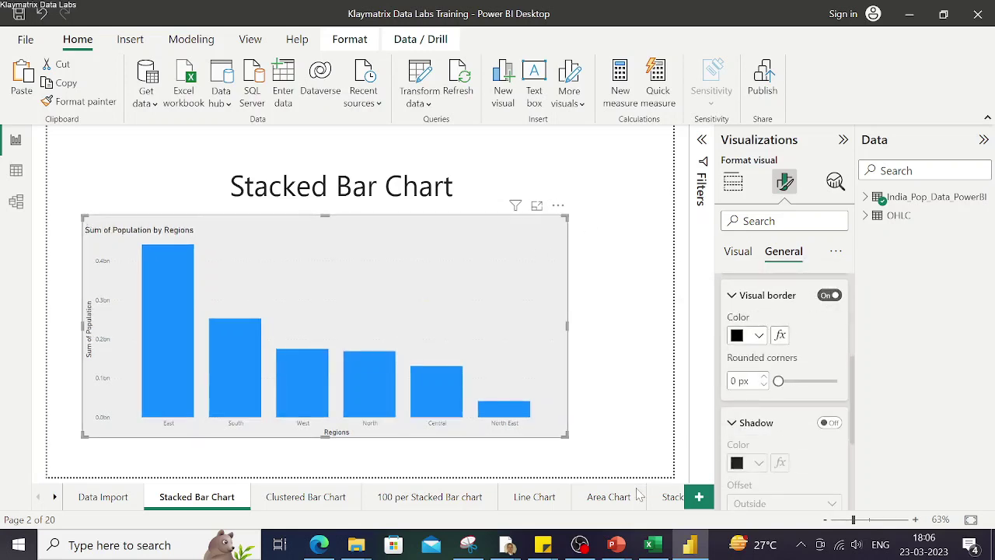
pyautogui.click(757, 336)
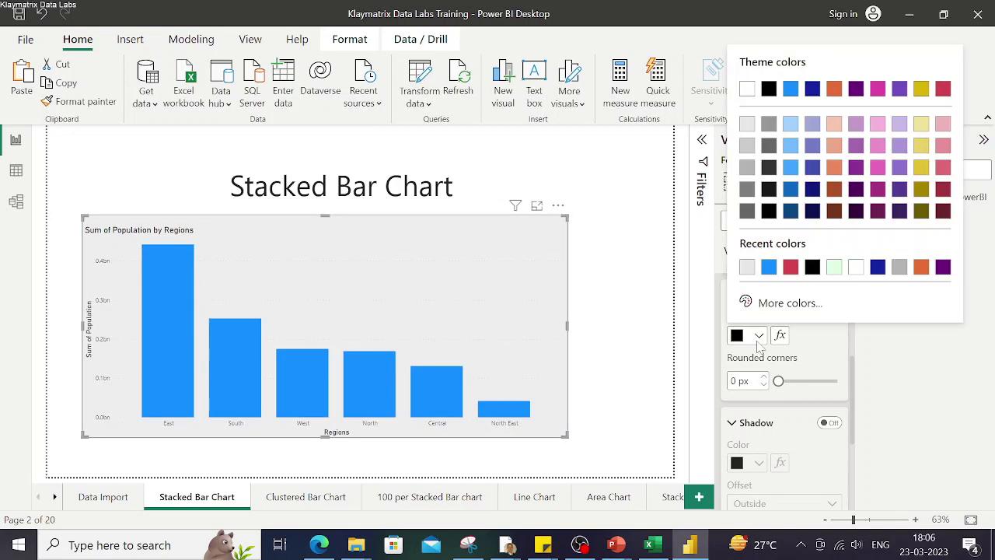
pyautogui.click(790, 268)
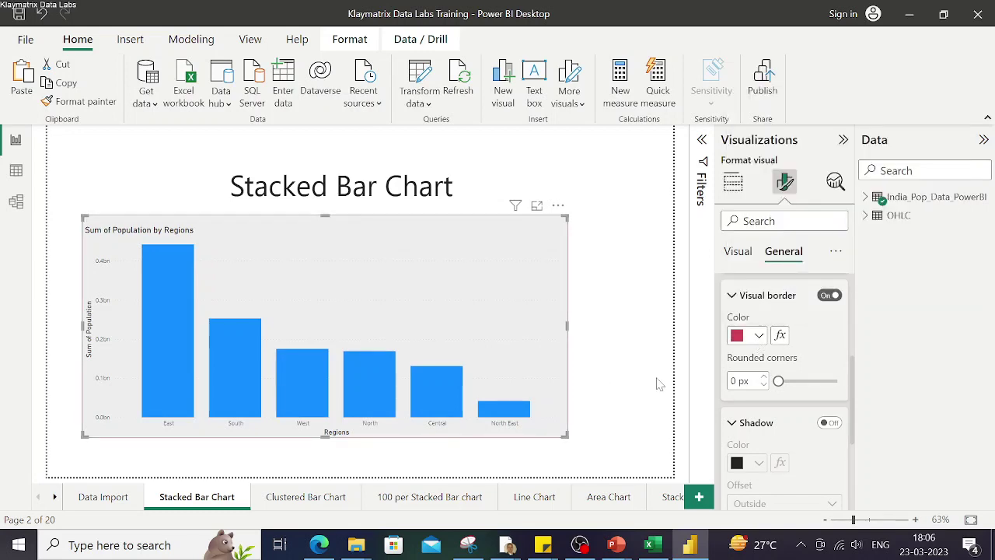
pyautogui.scroll(-3, 743, 416)
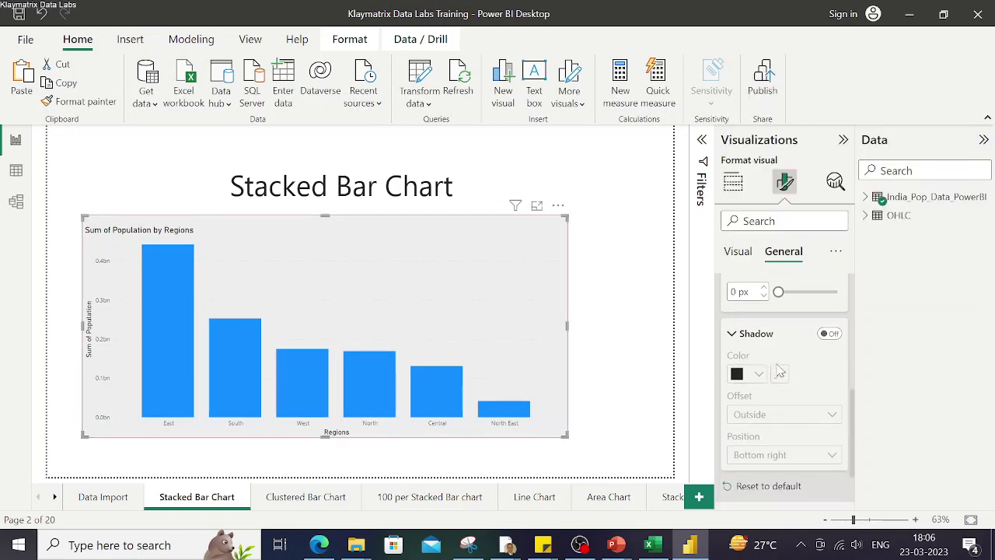
# Switch on the chart's drop shadow and return to its Effects settings
pyautogui.click(832, 334)
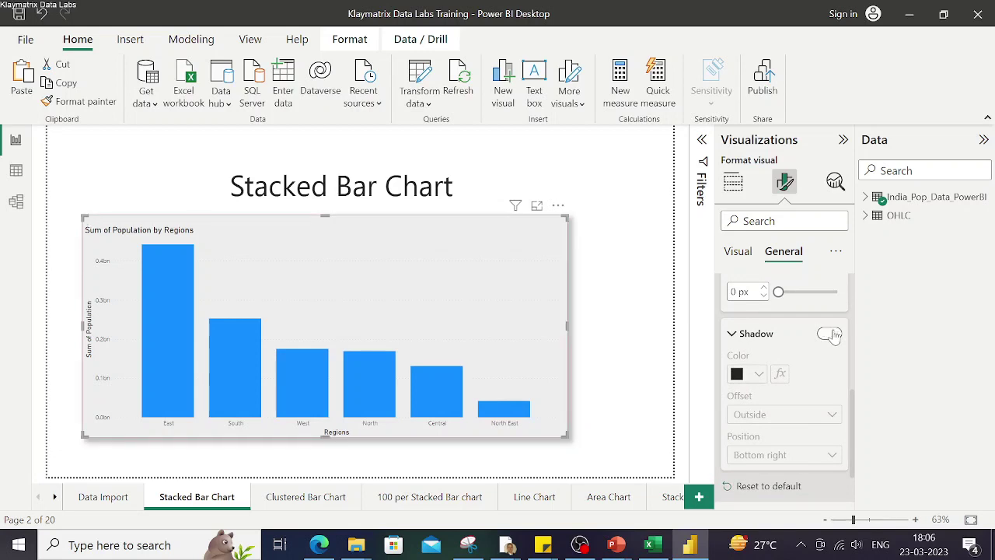
pyautogui.click(552, 182)
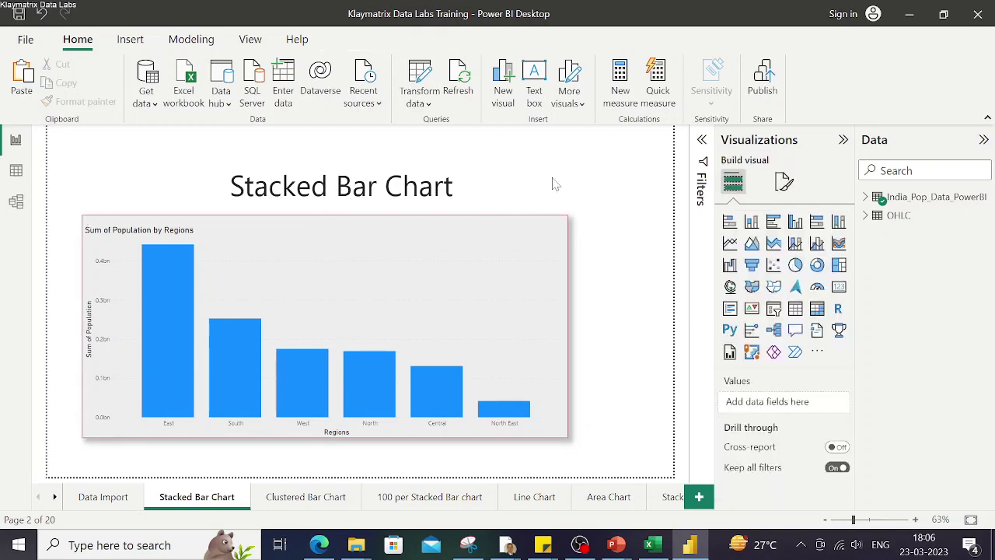
pyautogui.click(556, 339)
pyautogui.click(604, 322)
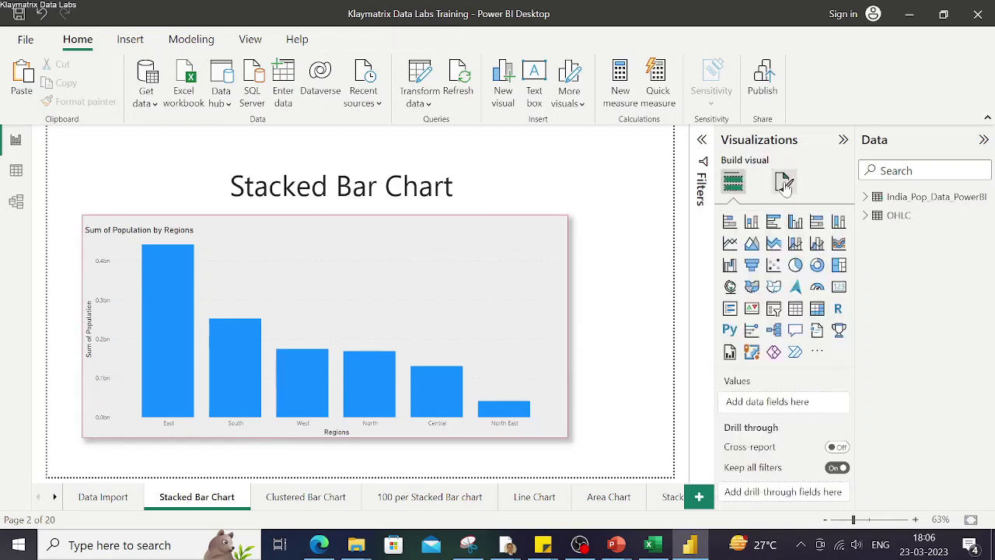
pyautogui.click(784, 182)
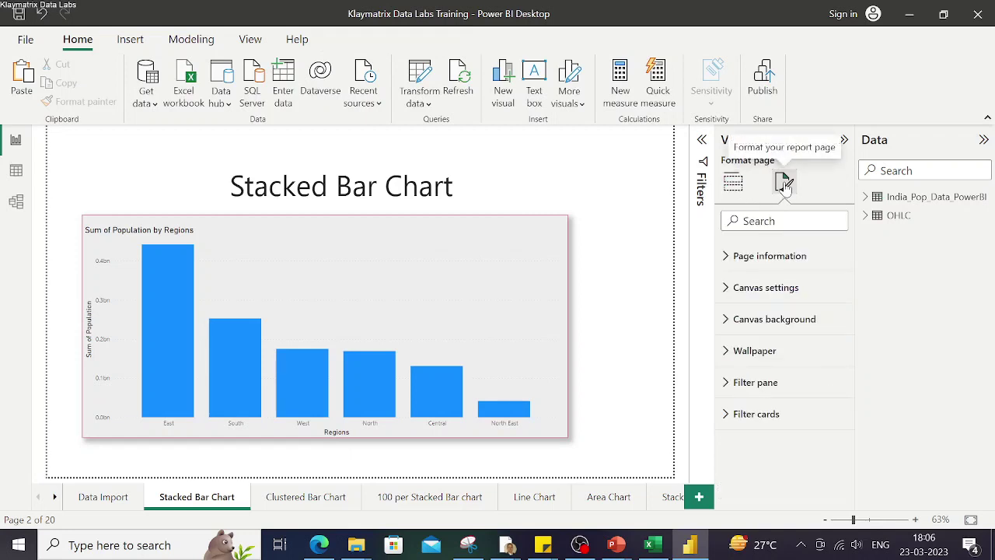
pyautogui.click(557, 326)
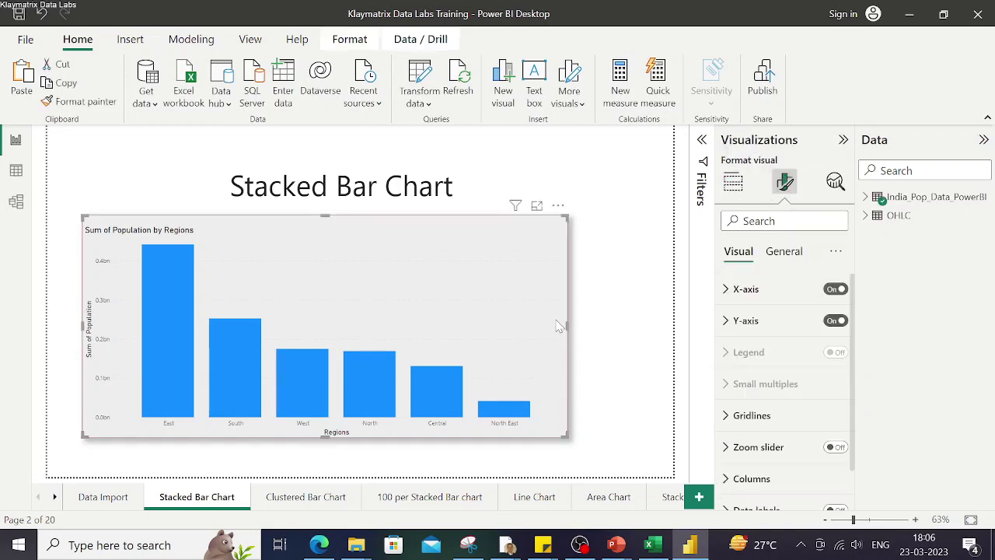
pyautogui.click(785, 252)
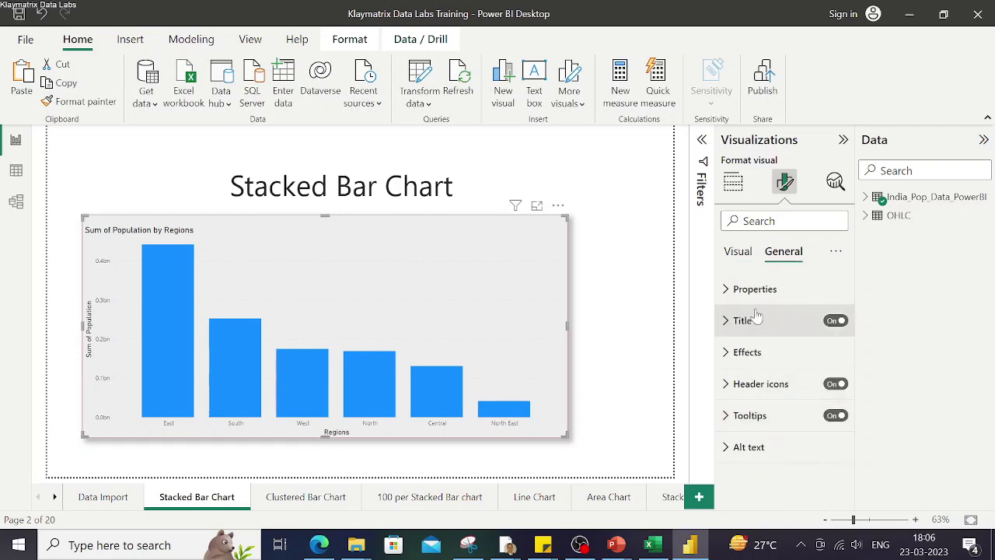
pyautogui.click(746, 353)
pyautogui.scroll(-3, 783, 427)
pyautogui.scroll(-5, 782, 432)
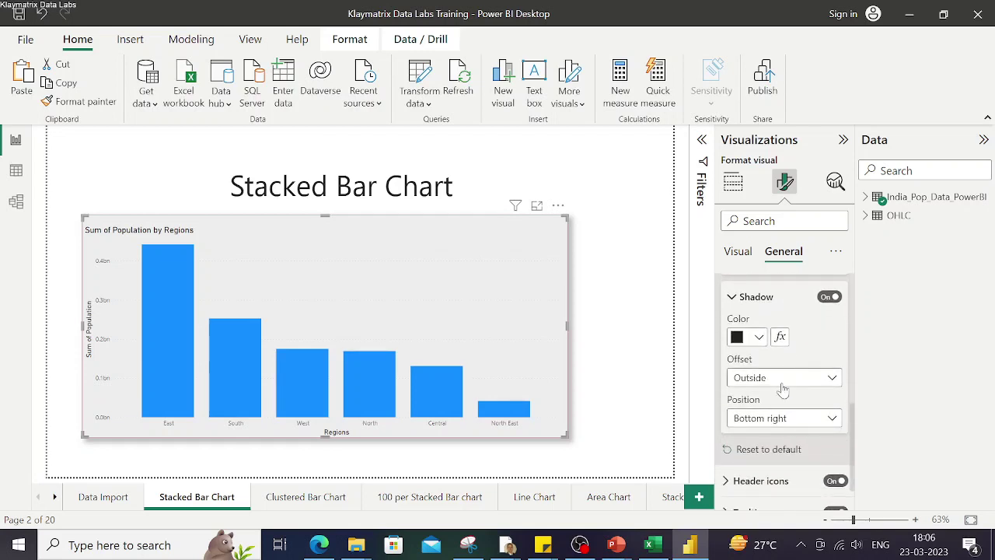
# Try Inside offset and Top left position, then revert to Outside and Bottom right
pyautogui.click(782, 380)
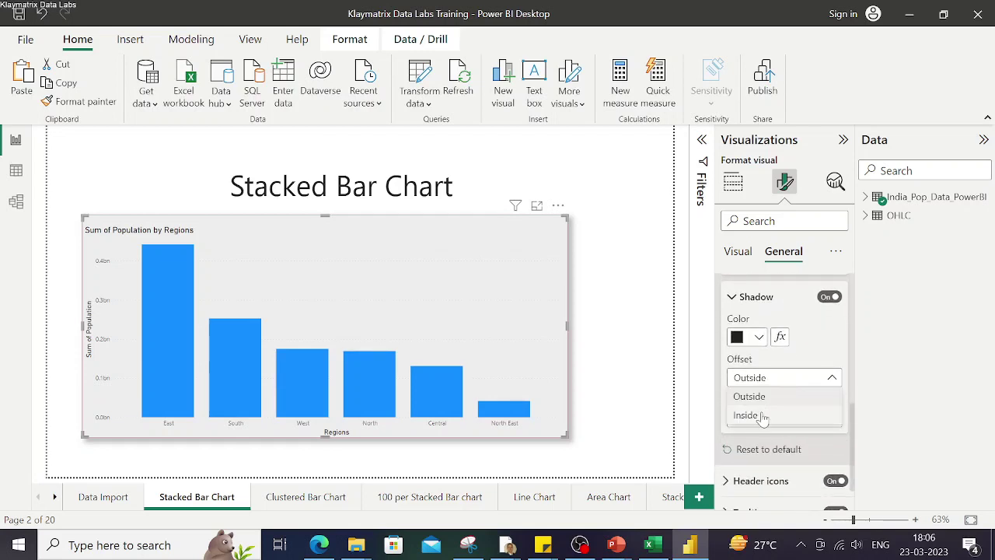
pyautogui.click(762, 413)
pyautogui.click(795, 379)
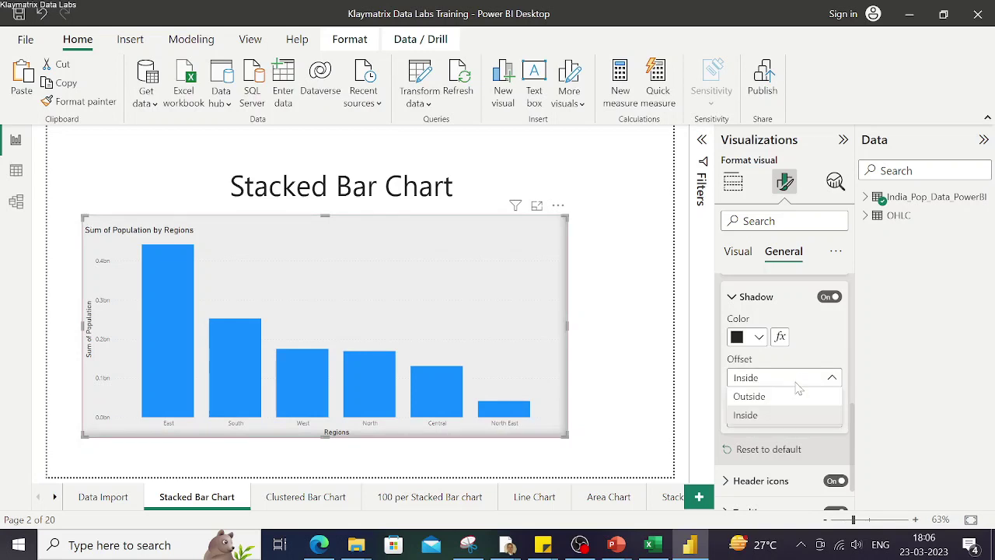
pyautogui.click(785, 399)
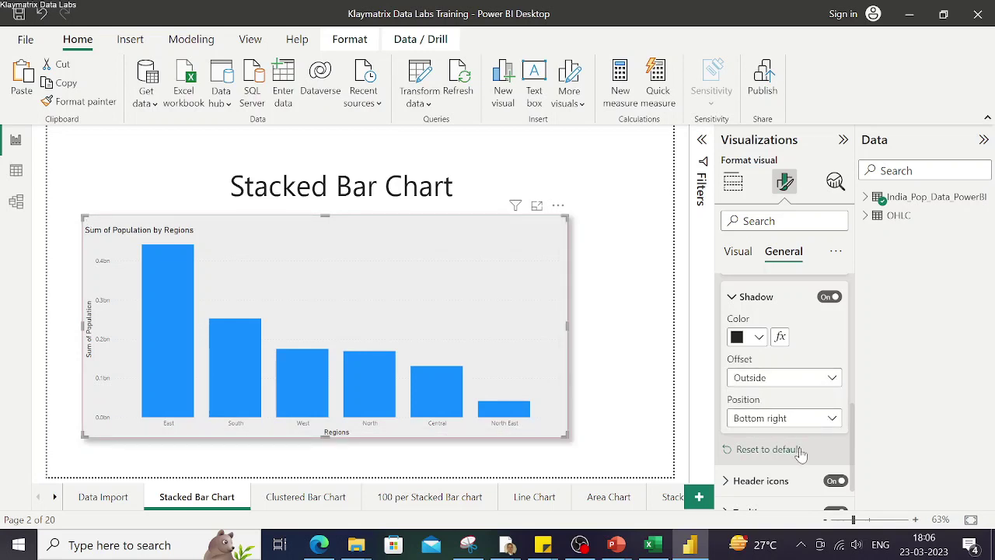
pyautogui.scroll(-2, 804, 455)
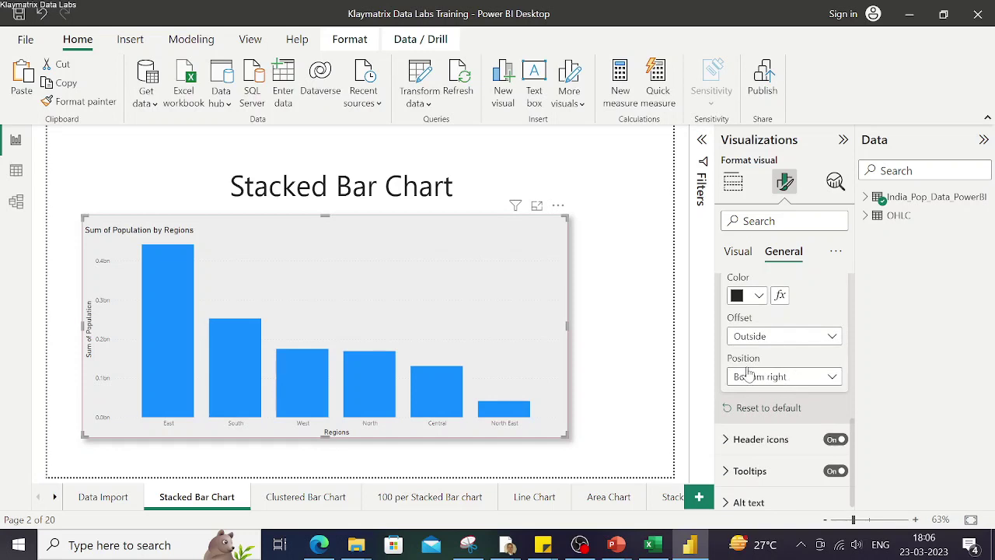
pyautogui.click(774, 379)
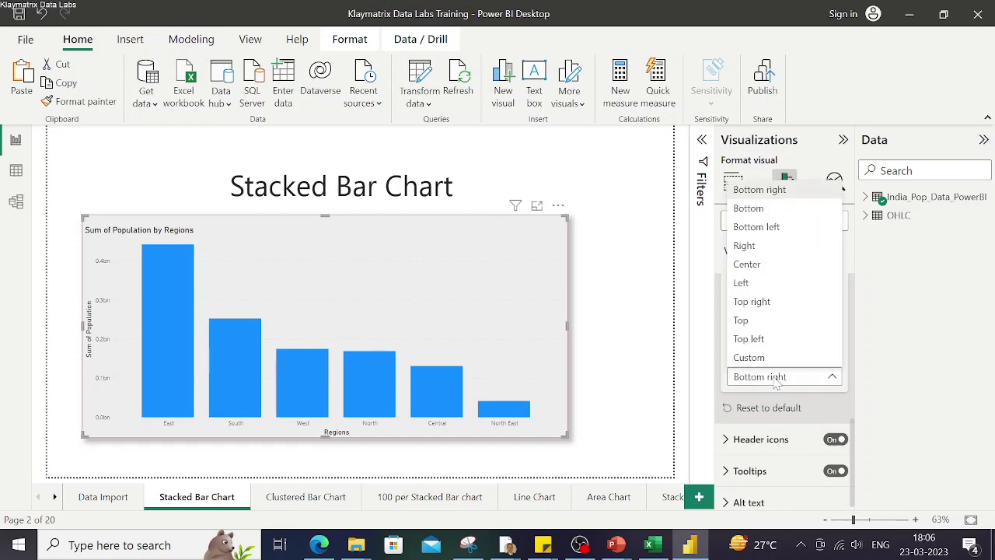
pyautogui.click(762, 339)
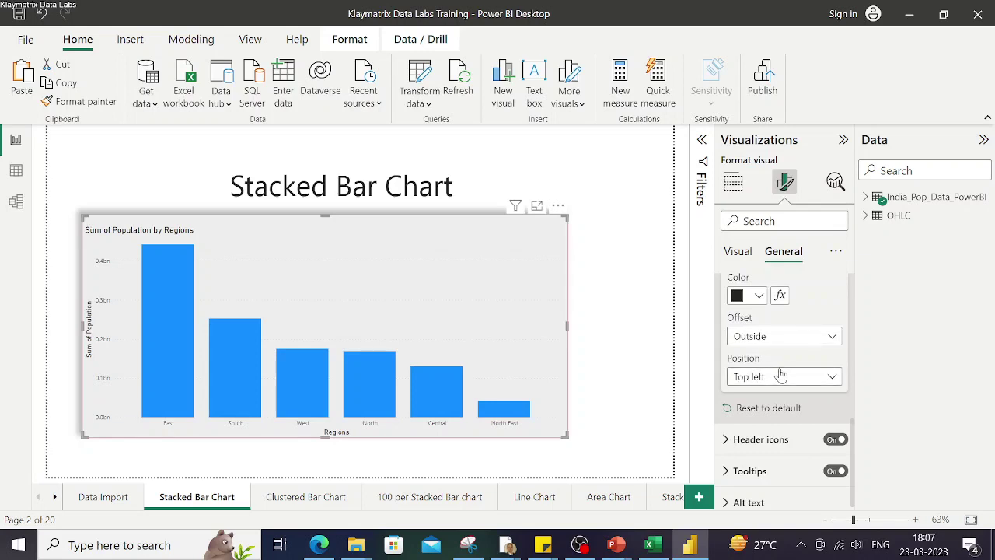
pyautogui.hotkey('ctrl', 'z')
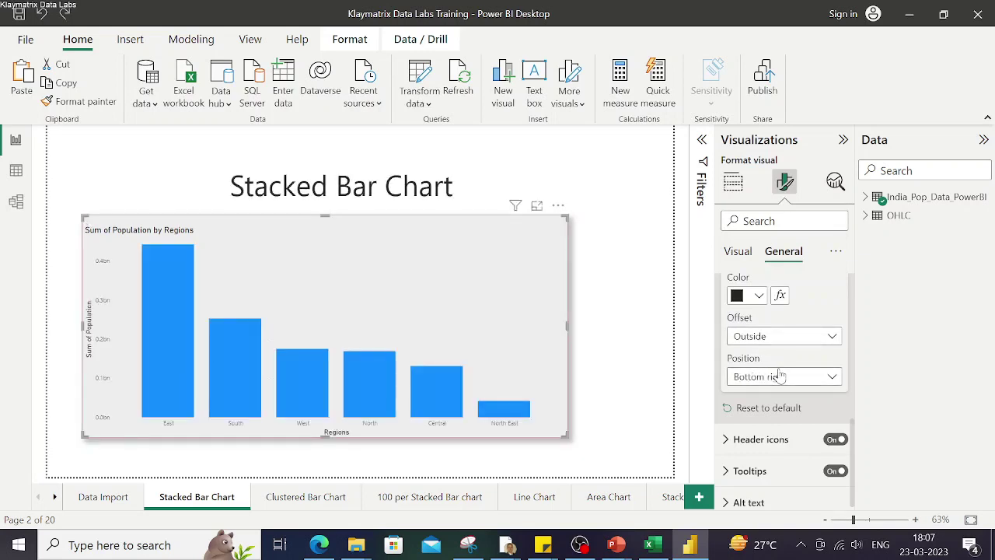
pyautogui.scroll(-1, 772, 386)
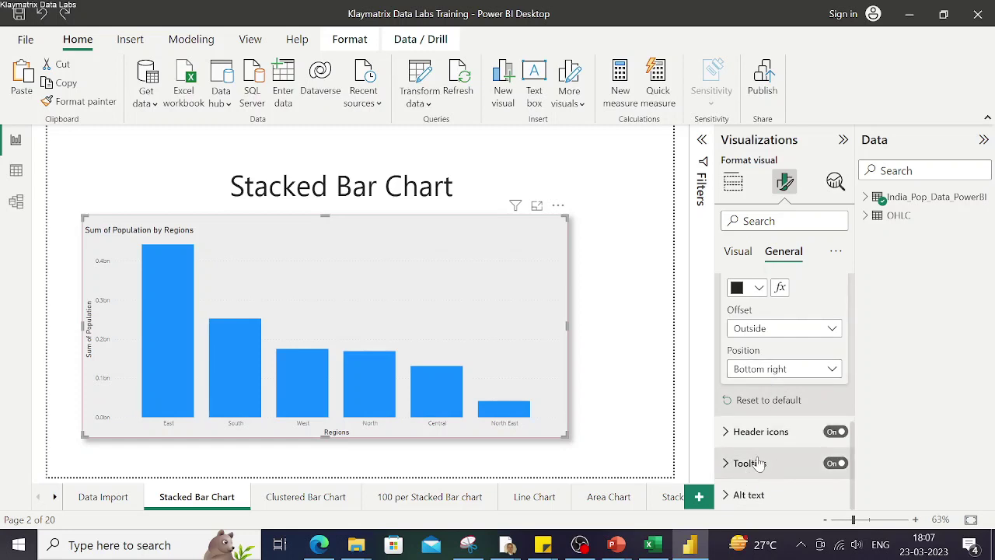
pyautogui.click(836, 463)
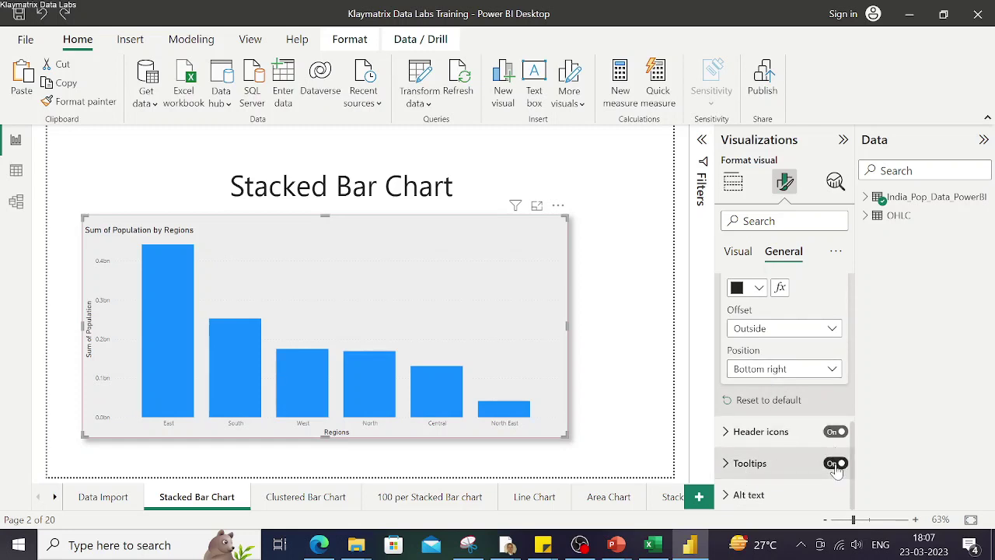
pyautogui.click(836, 464)
pyautogui.click(835, 464)
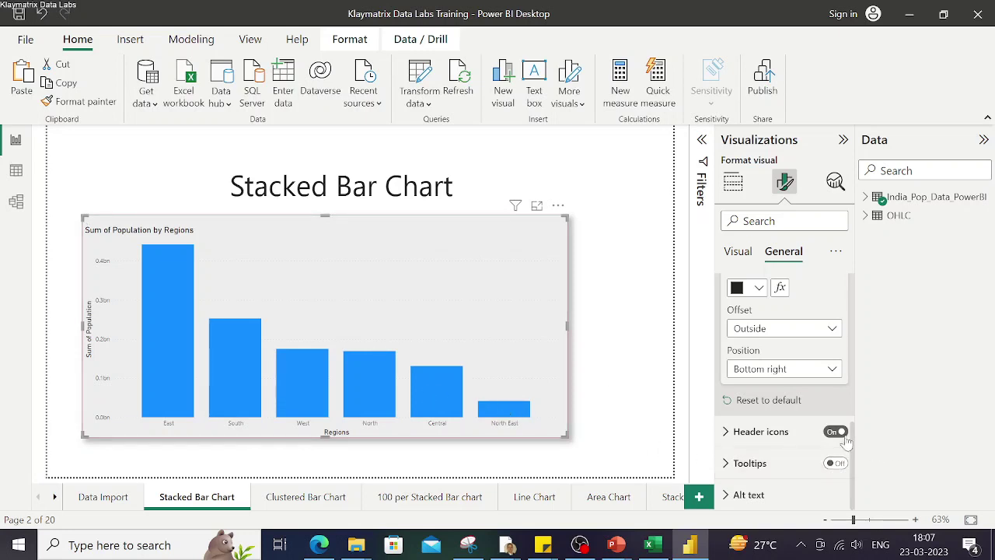
pyautogui.click(835, 463)
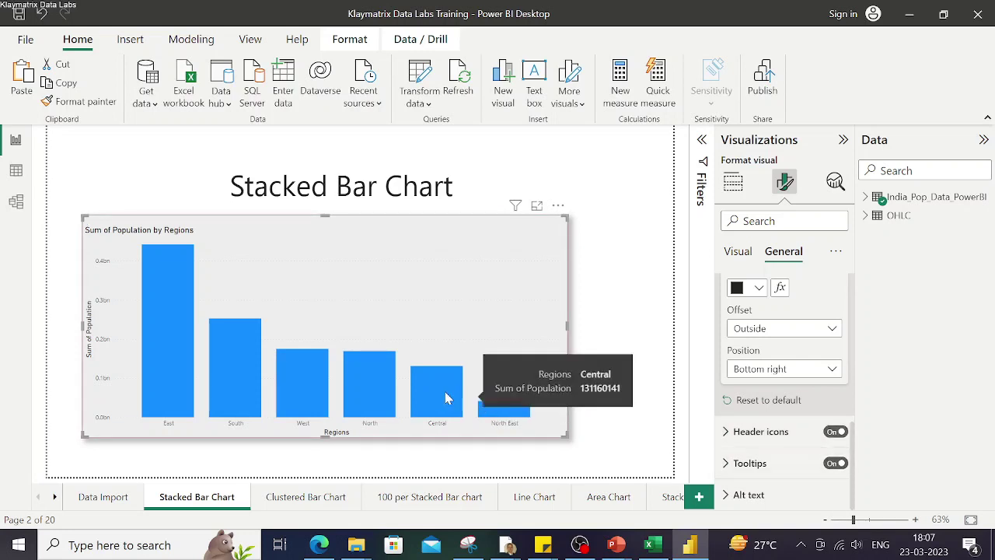
# Make the tooltip label text and value text blue
pyautogui.click(725, 464)
pyautogui.scroll(-3, 786, 454)
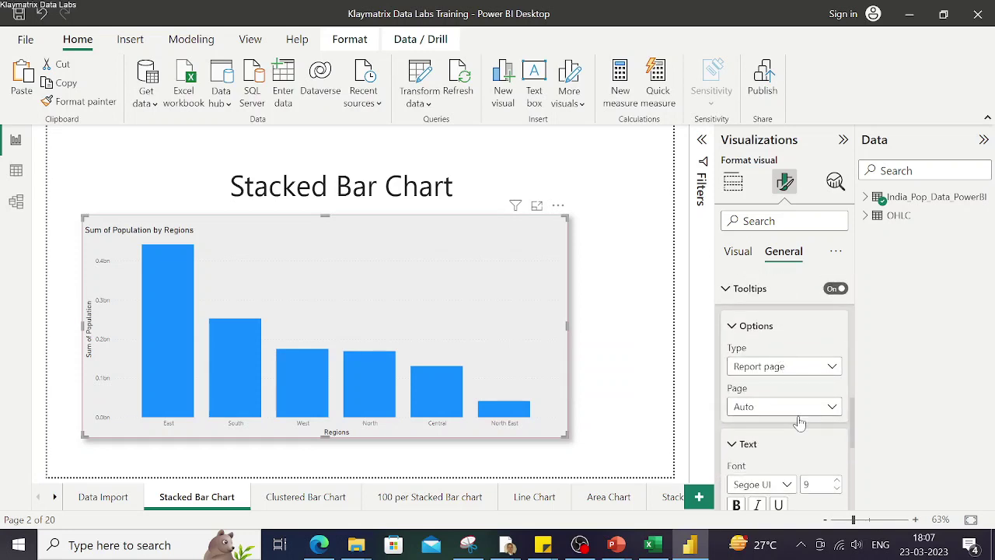
pyautogui.scroll(-3, 768, 366)
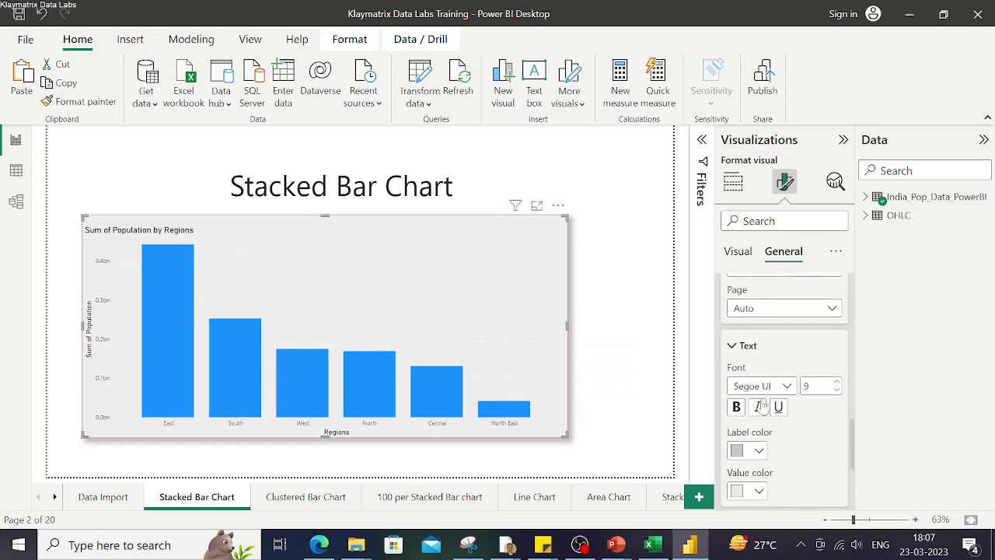
pyautogui.scroll(-2, 756, 452)
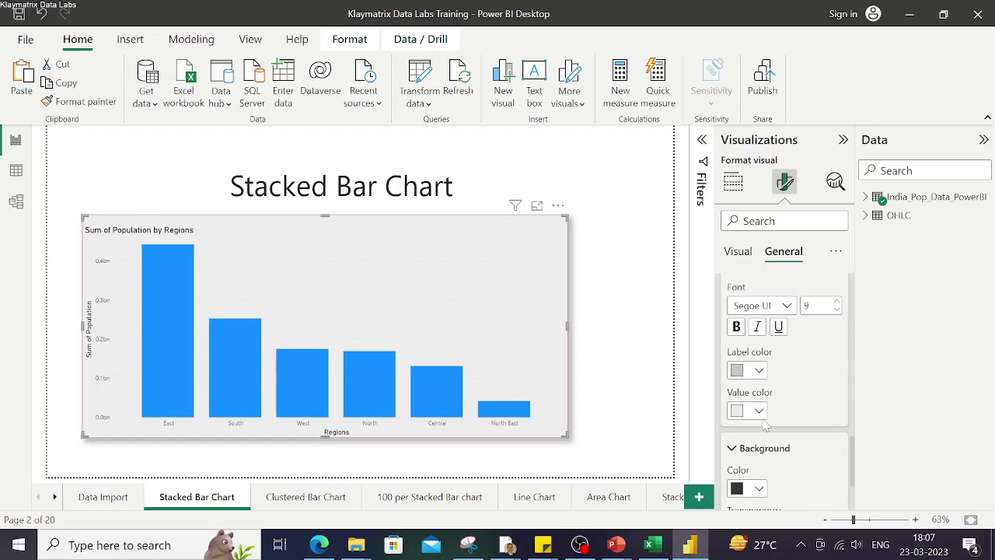
pyautogui.click(758, 371)
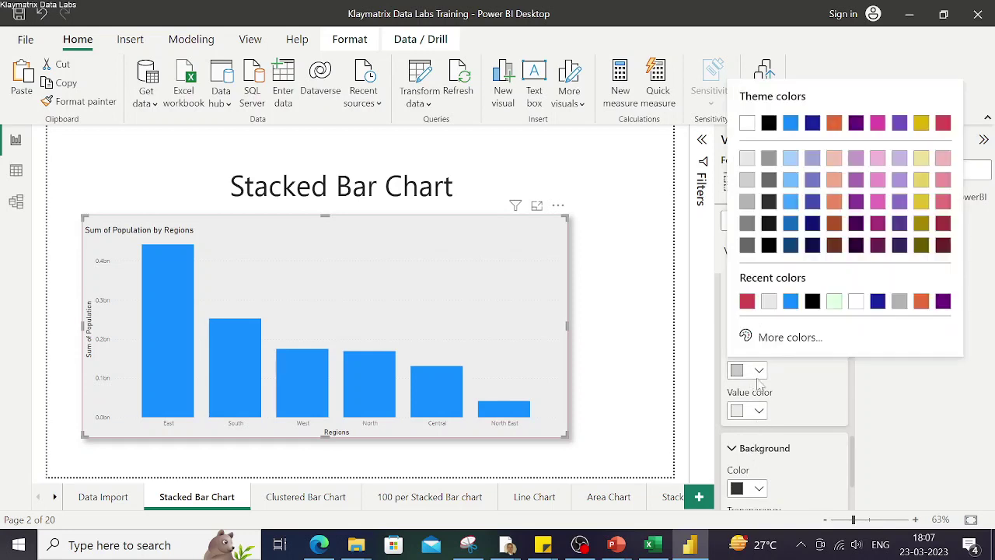
pyautogui.click(789, 303)
pyautogui.moveTo(509, 412)
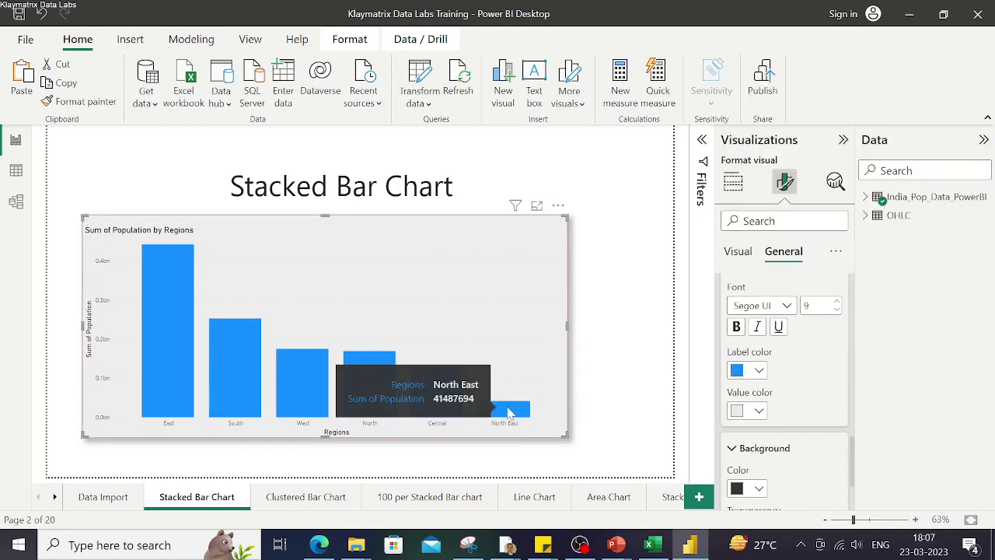
pyautogui.click(761, 412)
pyautogui.click(746, 342)
# Set the tooltip background to White 60% darker
pyautogui.moveTo(520, 413)
pyautogui.scroll(-2, 787, 491)
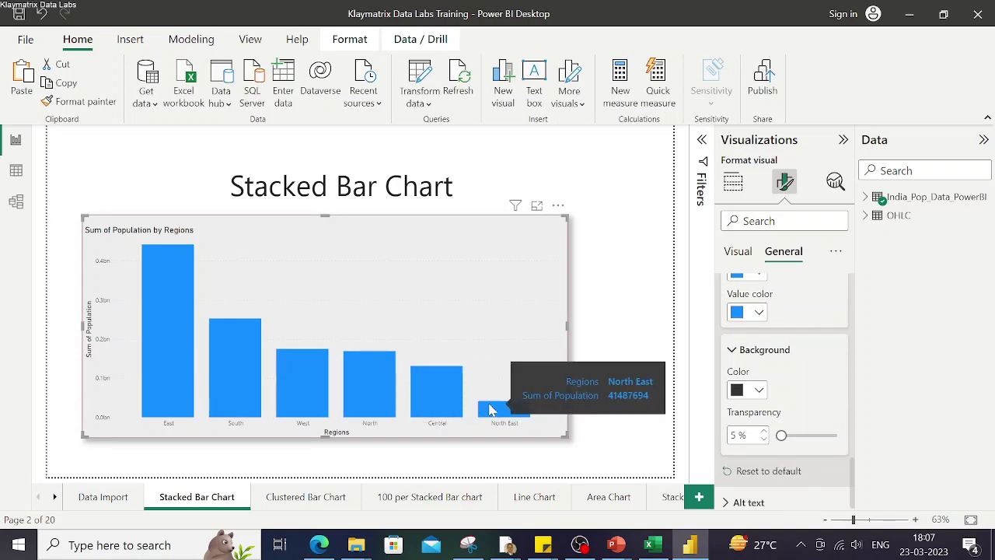
pyautogui.click(760, 391)
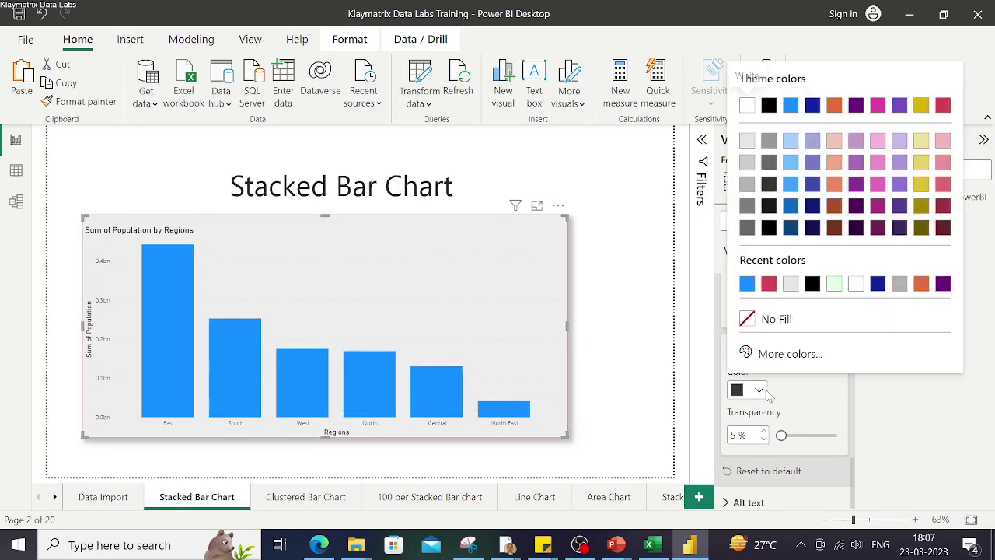
pyautogui.click(746, 227)
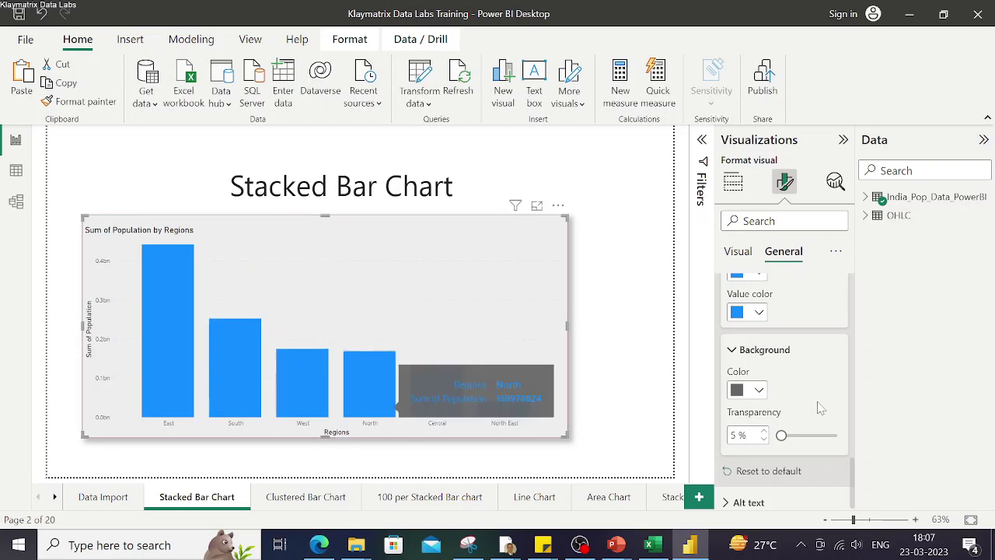
pyautogui.scroll(-1, 794, 439)
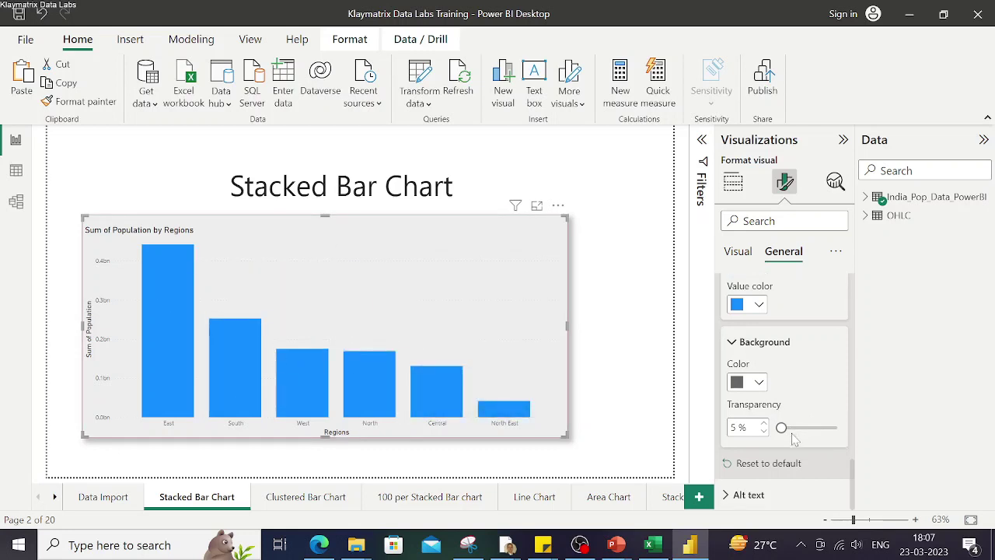
pyautogui.scroll(10, 794, 439)
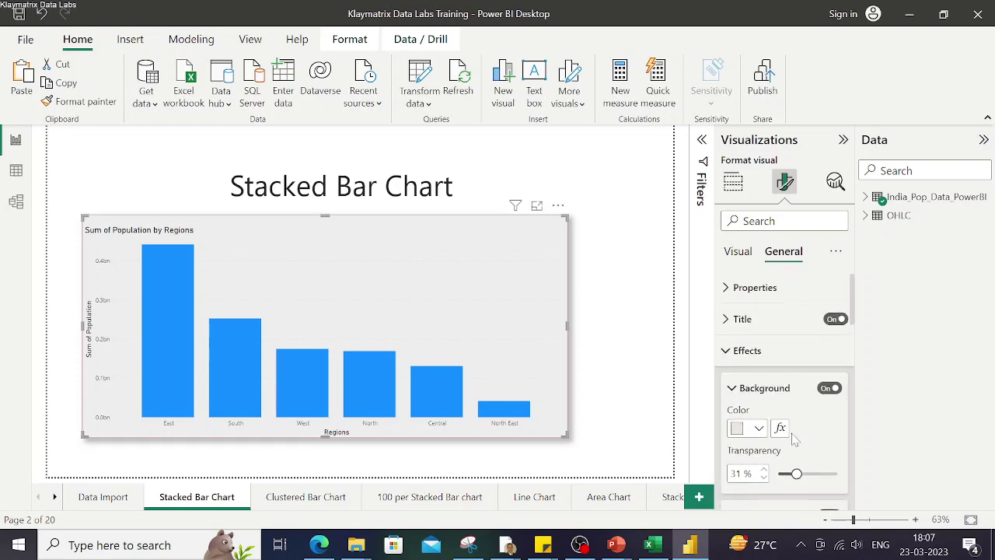
pyautogui.click(782, 259)
pyautogui.click(781, 259)
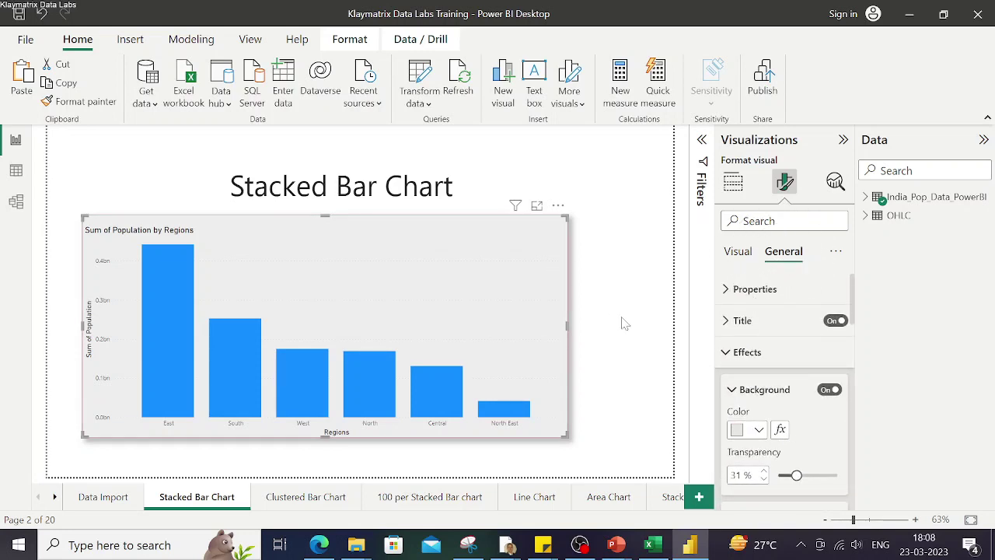